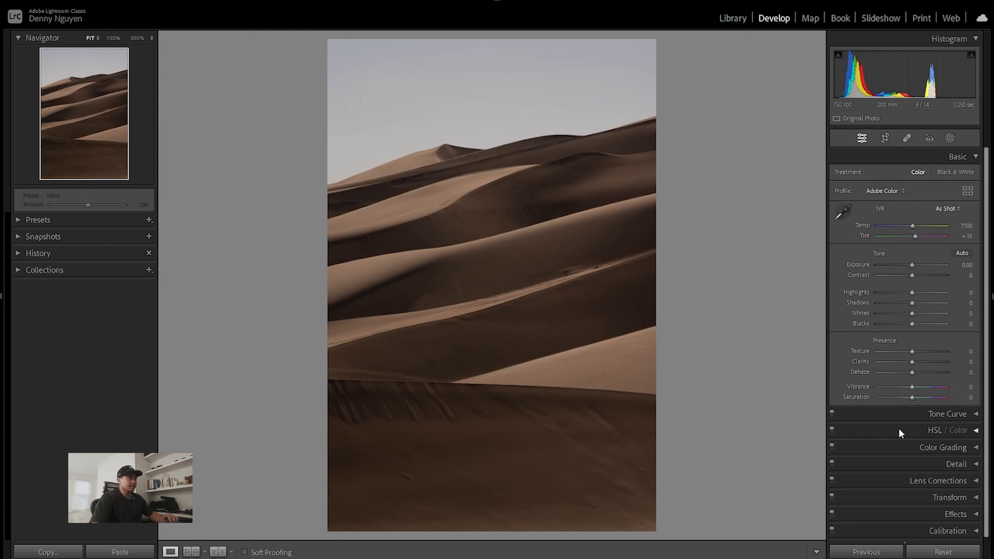
- Add highlight, midtone and shadow points to the tone curve and raise the highlight point to about input 204, output 224
{"action": "left_click", "coordinate": [907, 413]}
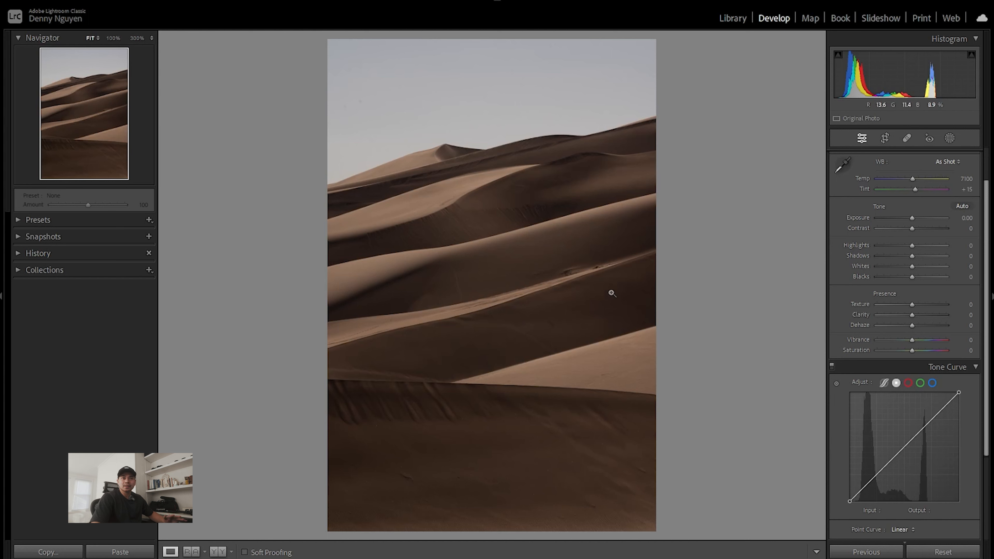
{"action": "scroll", "coordinate": [911, 407], "scroll_direction": "down", "scroll_amount": 2}
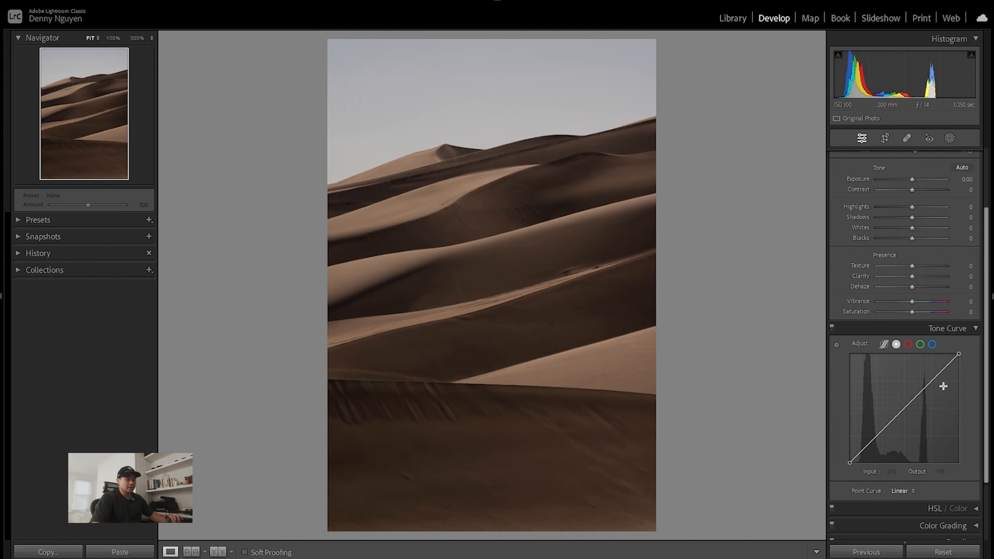
{"action": "left_click", "coordinate": [940, 374]}
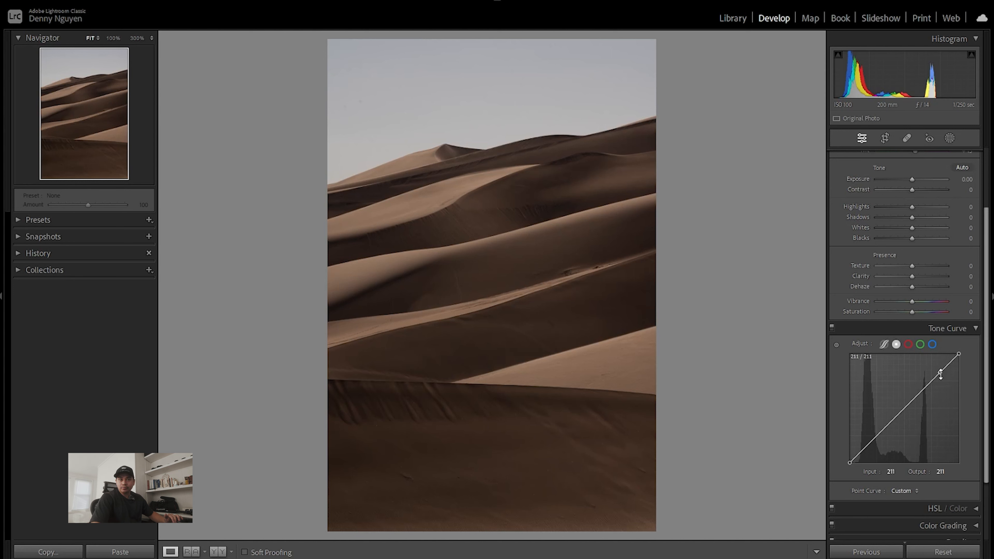
{"action": "left_click", "coordinate": [905, 407]}
{"action": "left_click", "coordinate": [873, 440]}
{"action": "left_click", "coordinate": [940, 372]}
{"action": "left_click_drag", "start_coordinate": [940, 372], "coordinate": [937, 367]}
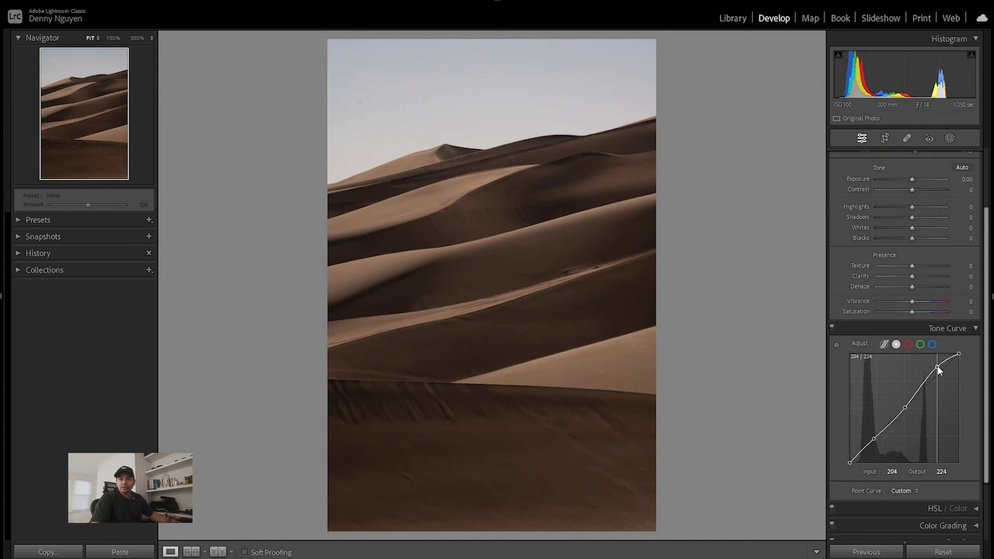
- Shape a faded S-curve with the shadow point at about 59/48, the highlight point at about 196/215, raised blacks and slightly lowered whites
{"action": "left_click", "coordinate": [873, 440]}
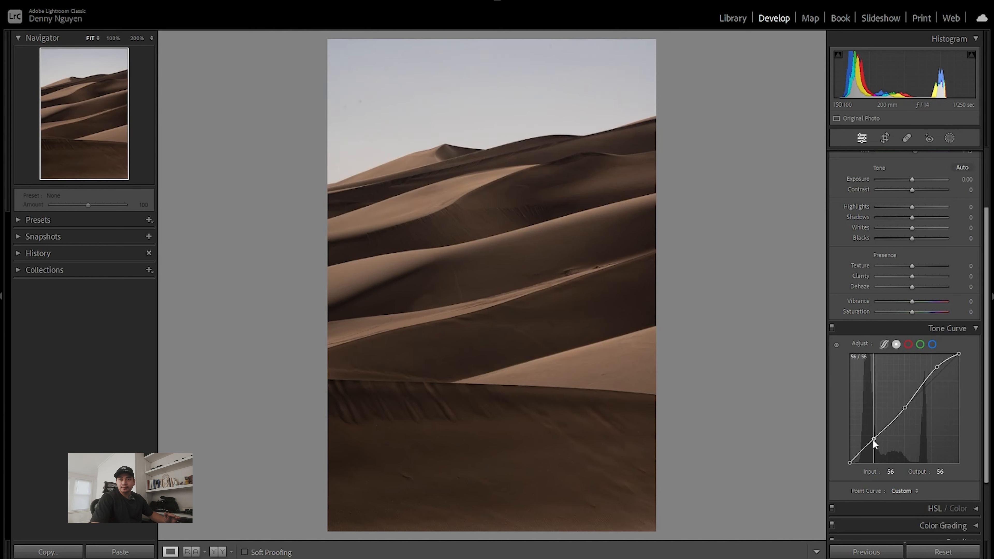
{"action": "left_click_drag", "start_coordinate": [873, 439], "coordinate": [822, 457]}
{"action": "left_click_drag", "start_coordinate": [906, 408], "coordinate": [905, 404]}
{"action": "left_click_drag", "start_coordinate": [959, 354], "coordinate": [935, 370]}
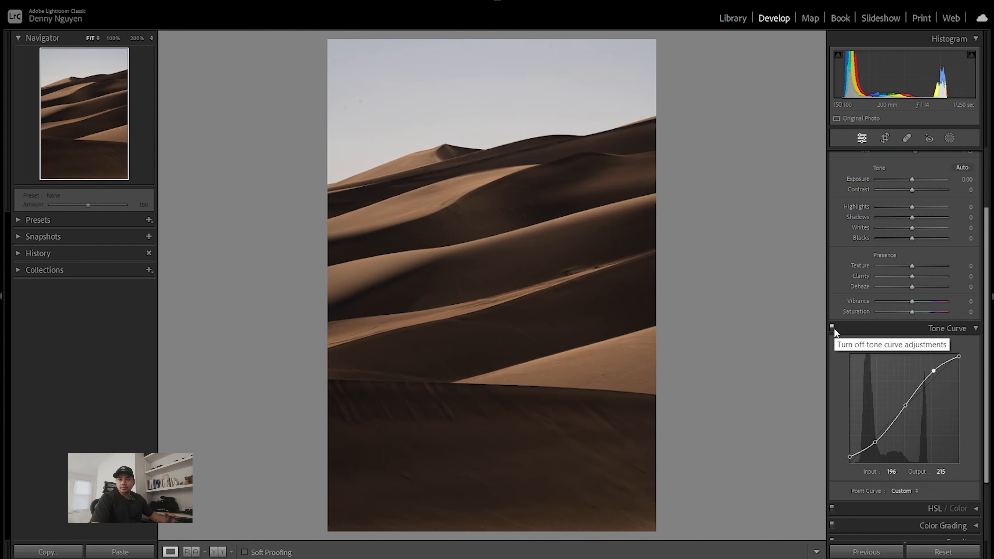
- Compare the photo with the tone curve adjustments turned off and on
{"action": "left_click", "coordinate": [834, 330]}
{"action": "left_click", "coordinate": [833, 329]}
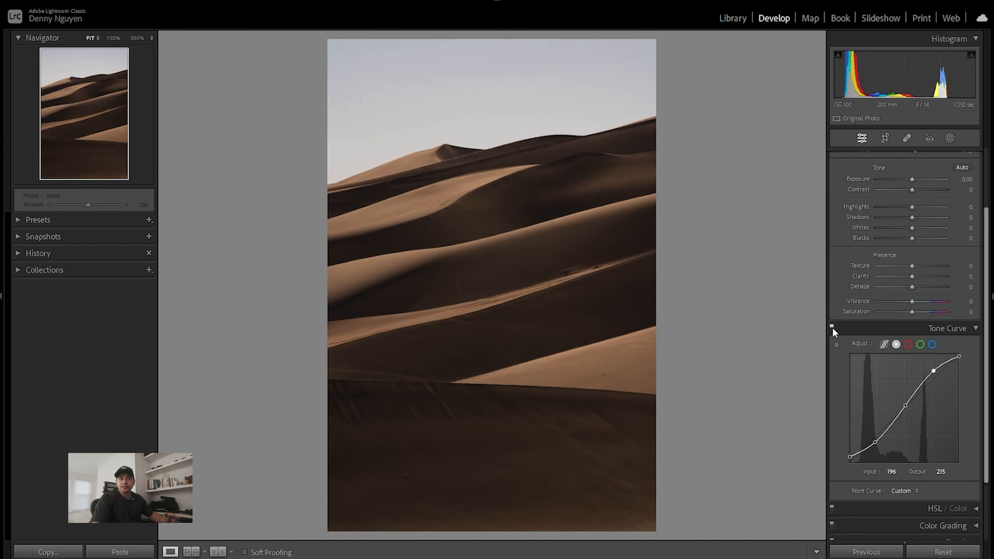
{"action": "left_click", "coordinate": [833, 329]}
{"action": "left_click", "coordinate": [833, 329]}
{"action": "left_click", "coordinate": [832, 329]}
{"action": "left_click", "coordinate": [832, 329]}
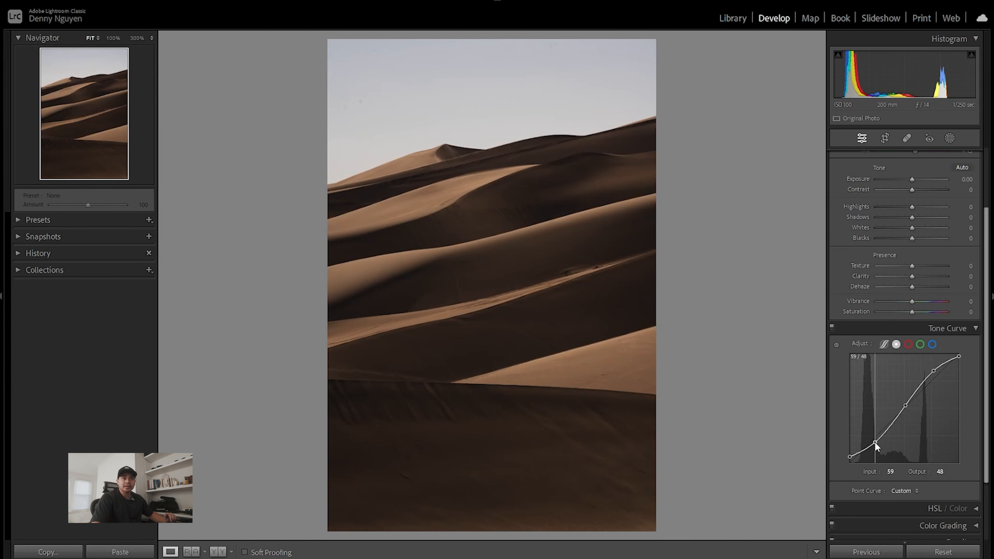
- Raise the tone curve's shadow point slightly and its black point to output 18, comparing the photo with the curve off and on
{"action": "left_click_drag", "start_coordinate": [874, 442], "coordinate": [843, 456]}
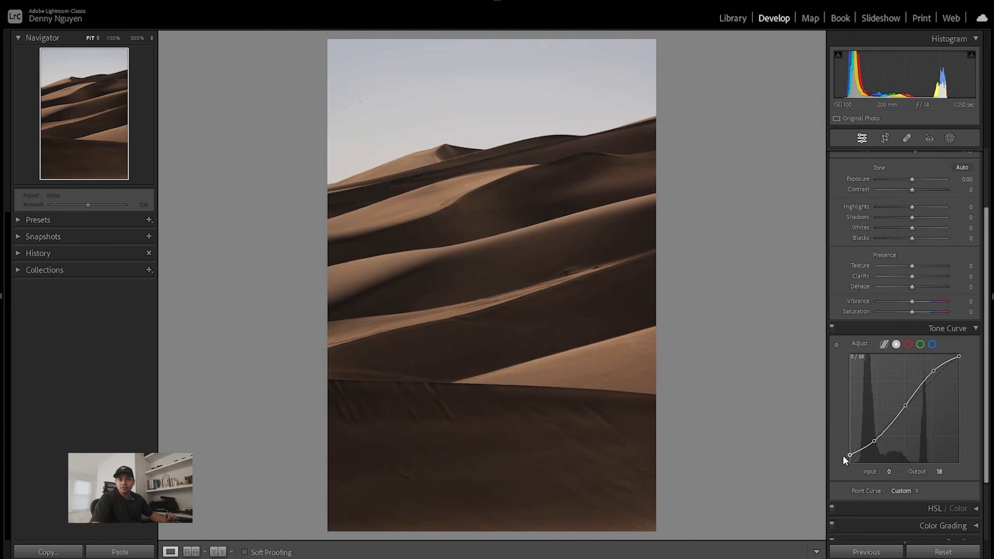
{"action": "left_click", "coordinate": [832, 328]}
{"action": "left_click", "coordinate": [833, 328]}
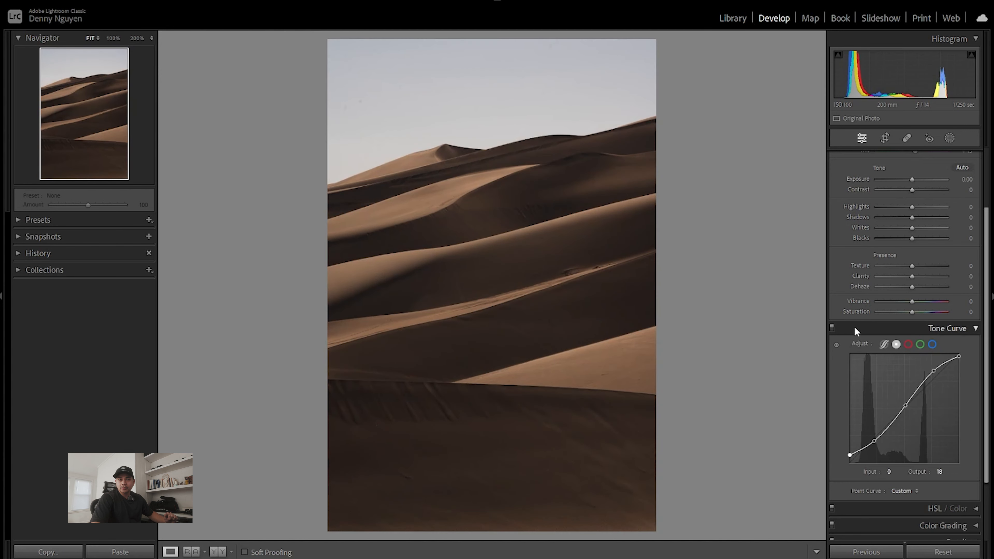
{"action": "left_click", "coordinate": [894, 328]}
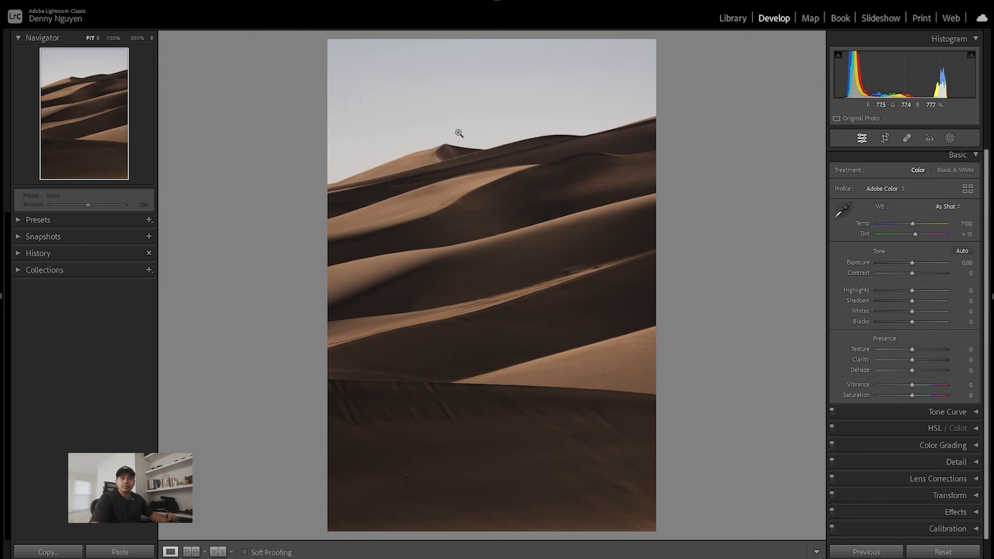
- Set the basic tone values to Exposure +0.30, Highlights +16, Shadows +14, Whites -16 and Blacks +25
{"action": "left_click", "coordinate": [960, 264]}
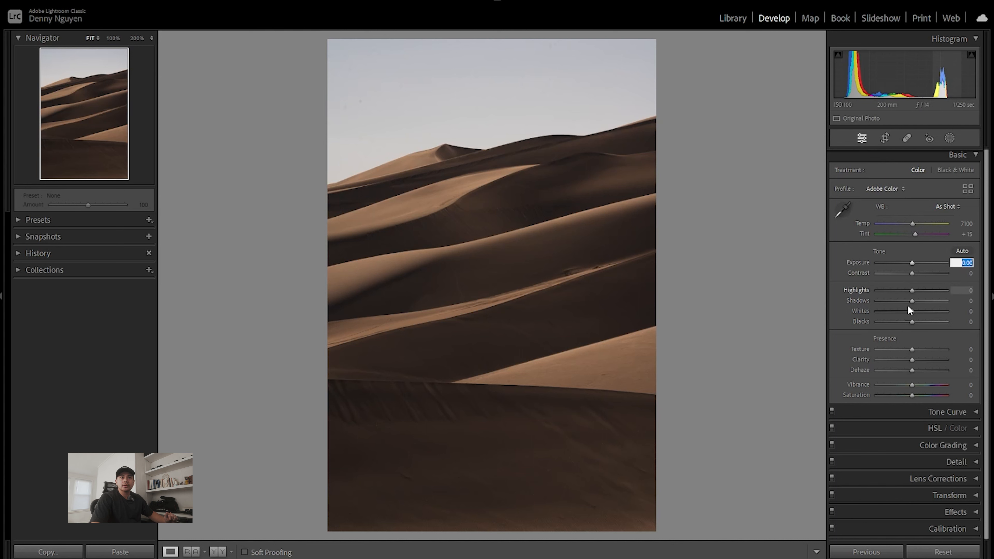
{"action": "key", "text": "Up"}
{"action": "key", "text": "Up"}
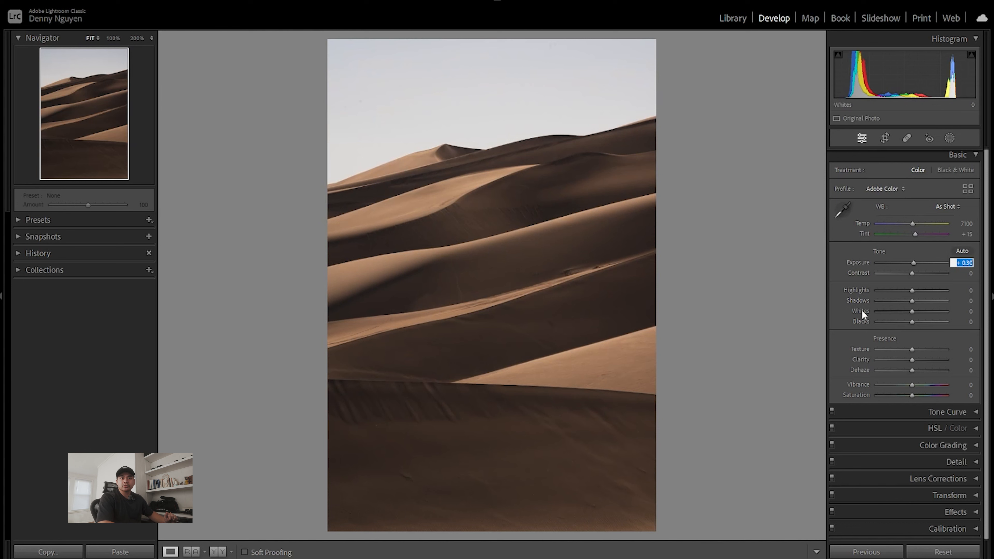
{"action": "left_click_drag", "start_coordinate": [912, 290], "coordinate": [918, 290]}
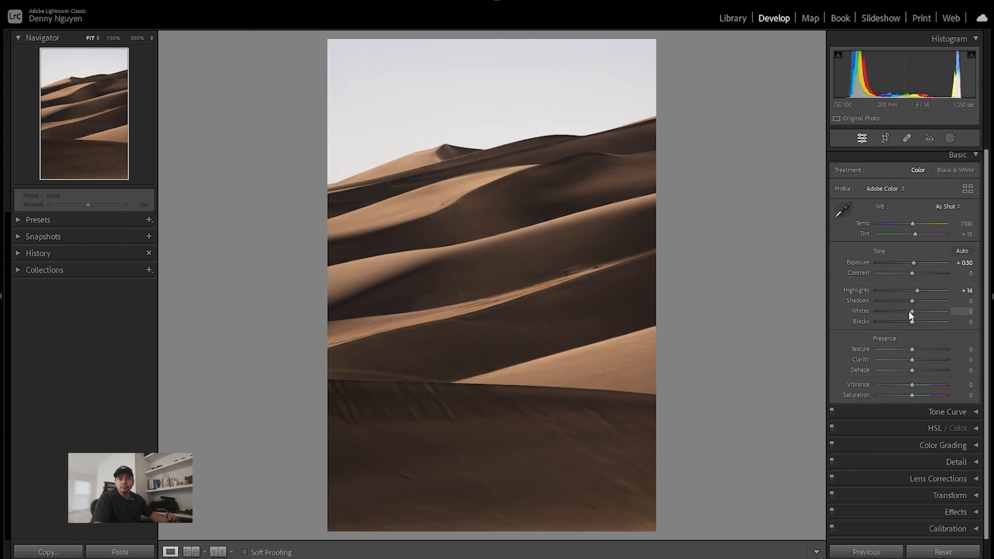
{"action": "mouse_move", "coordinate": [912, 300]}
{"action": "left_mouse_down"}
{"action": "mouse_move", "coordinate": [921, 324]}
{"action": "mouse_move", "coordinate": [908, 319]}
{"action": "left_mouse_up"}
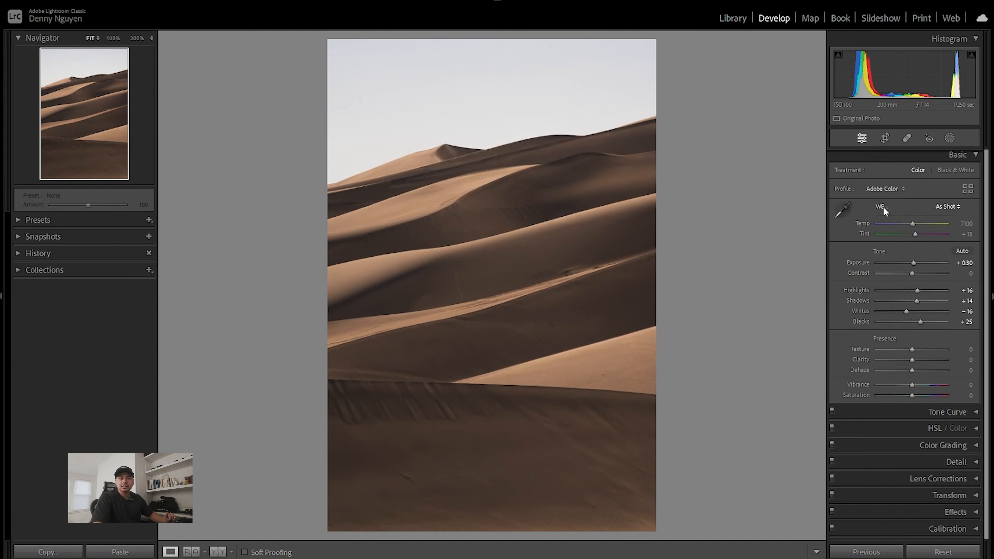
{"action": "left_click", "coordinate": [948, 206]}
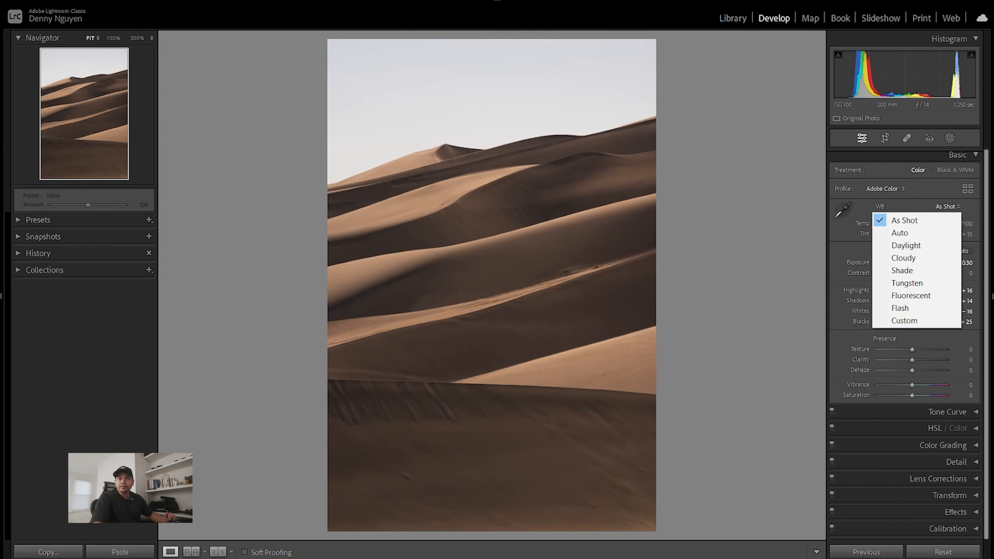
{"action": "left_click", "coordinate": [900, 221]}
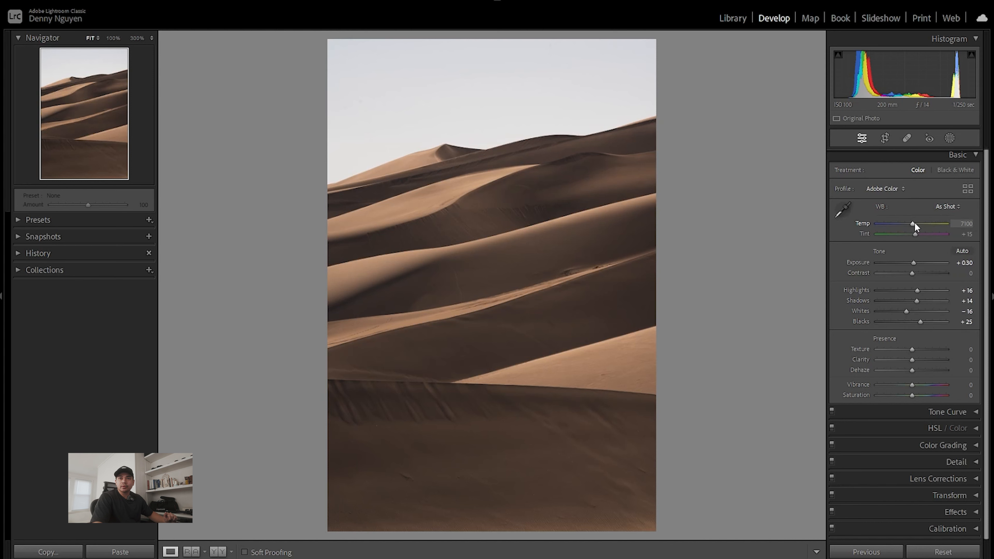
{"action": "left_click_drag", "start_coordinate": [913, 223], "coordinate": [910, 223]}
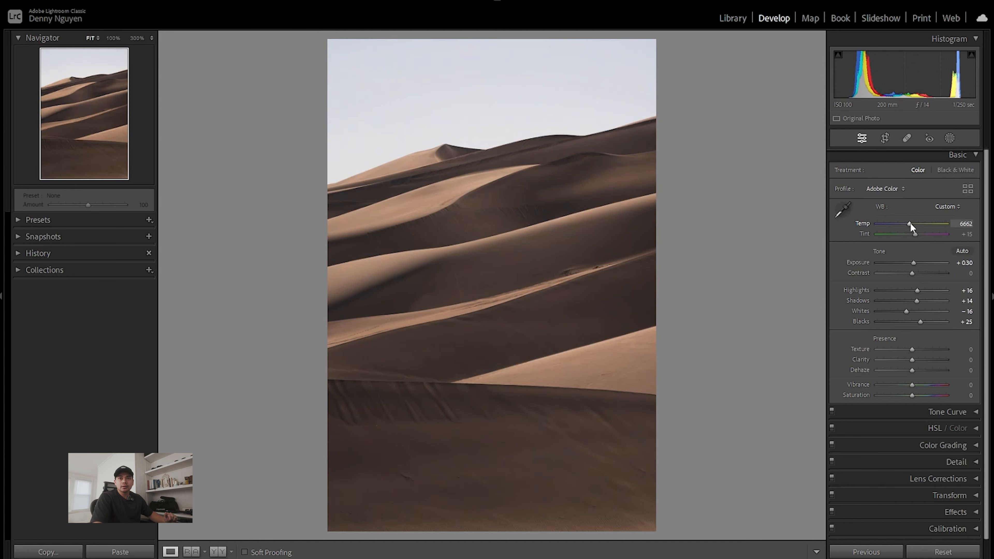
{"action": "key", "text": "ctrl+z"}
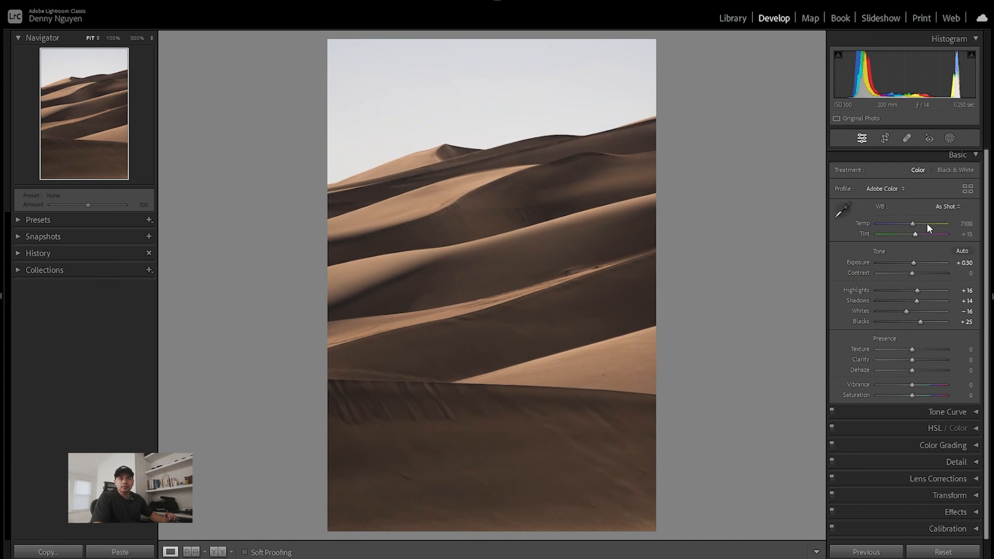
- Warm the white balance slightly by setting the temperature to 7263
{"action": "left_click_drag", "start_coordinate": [912, 223], "coordinate": [913, 223]}
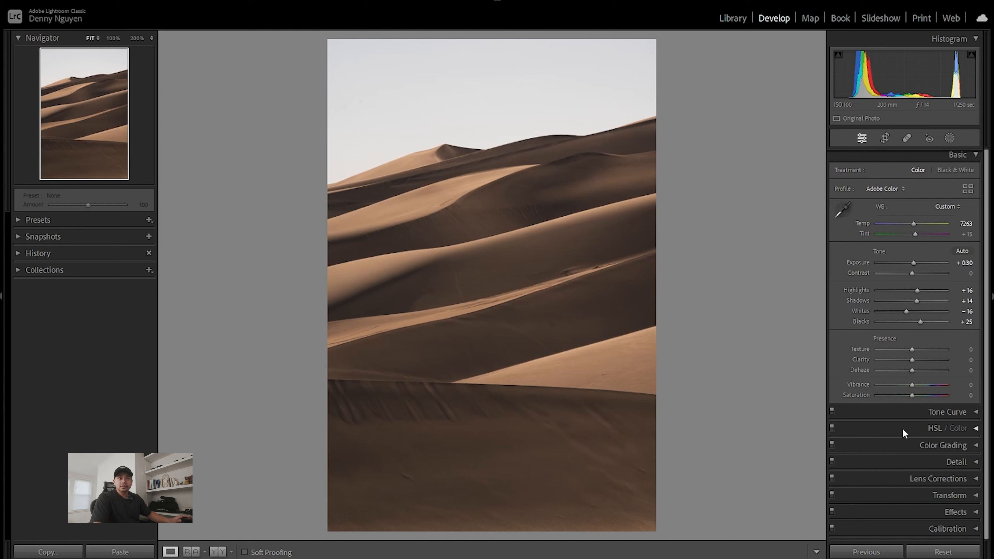
- Tint the shadows in Color Grading with a warm tone of hue 40 and saturation 7
{"action": "left_click", "coordinate": [898, 445]}
{"action": "scroll", "coordinate": [935, 446], "scroll_direction": "down", "scroll_amount": 3}
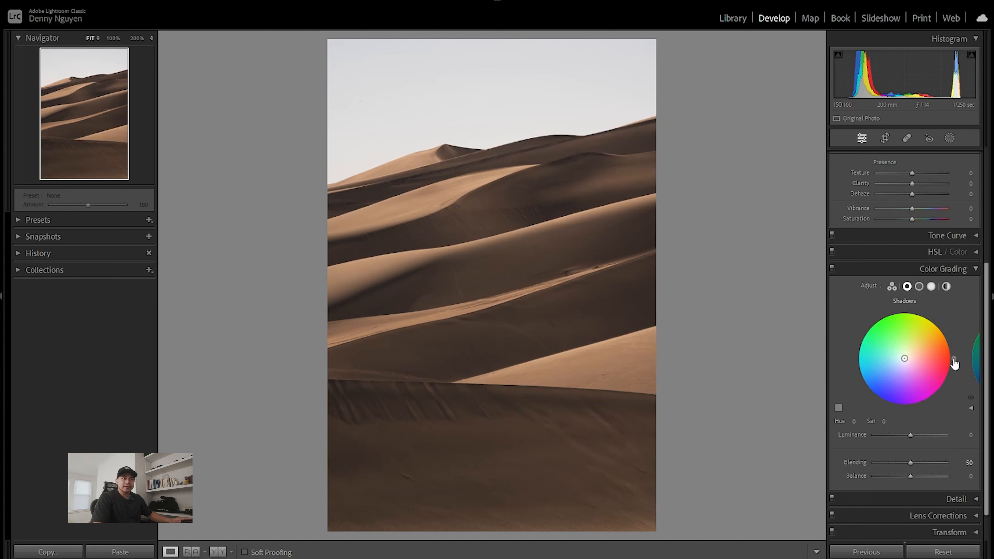
{"action": "left_click_drag", "start_coordinate": [955, 364], "coordinate": [942, 326]}
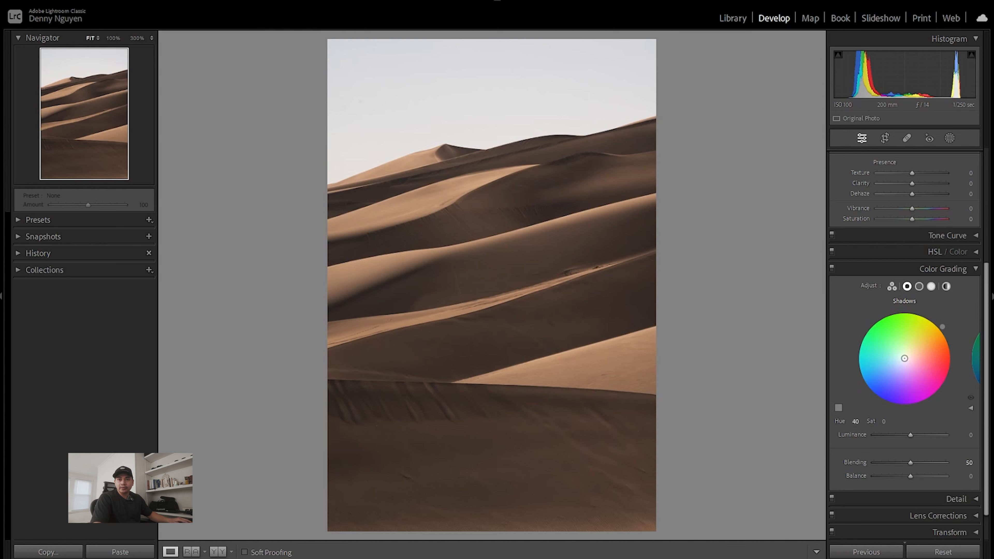
{"action": "left_click_drag", "start_coordinate": [905, 358], "coordinate": [907, 355]}
{"action": "left_click", "coordinate": [856, 423]}
{"action": "type", "text": "40"}
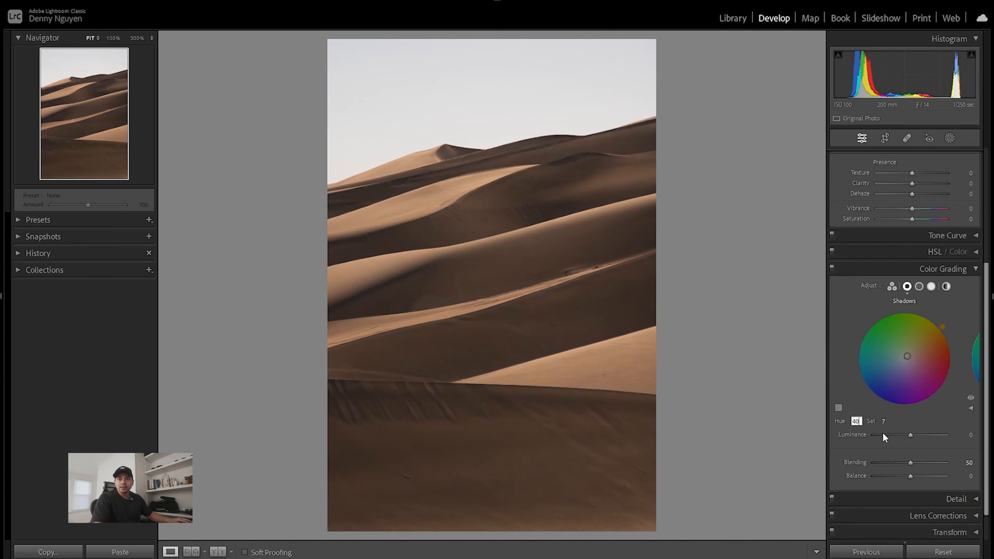
{"action": "key", "text": "Tab"}
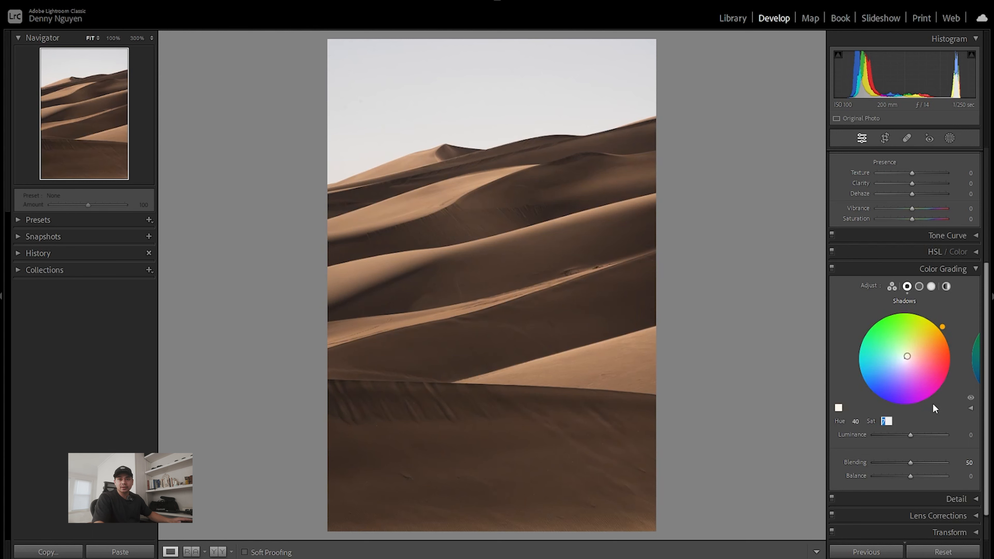
{"action": "key", "text": "Return"}
- Tint the highlights in Color Grading with hue 50 and saturation 7
{"action": "left_click", "coordinate": [921, 287]}
{"action": "left_click", "coordinate": [934, 286]}
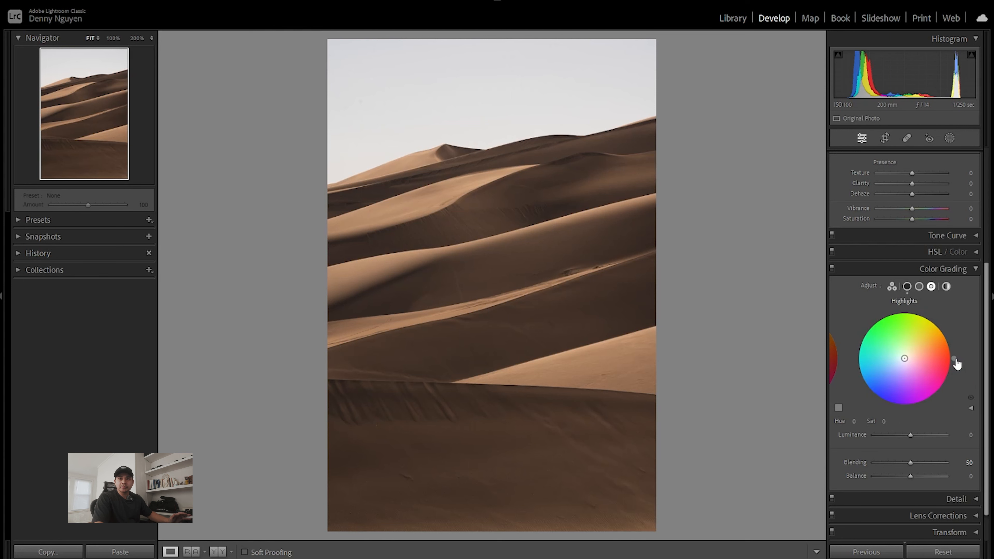
{"action": "left_click", "coordinate": [854, 422]}
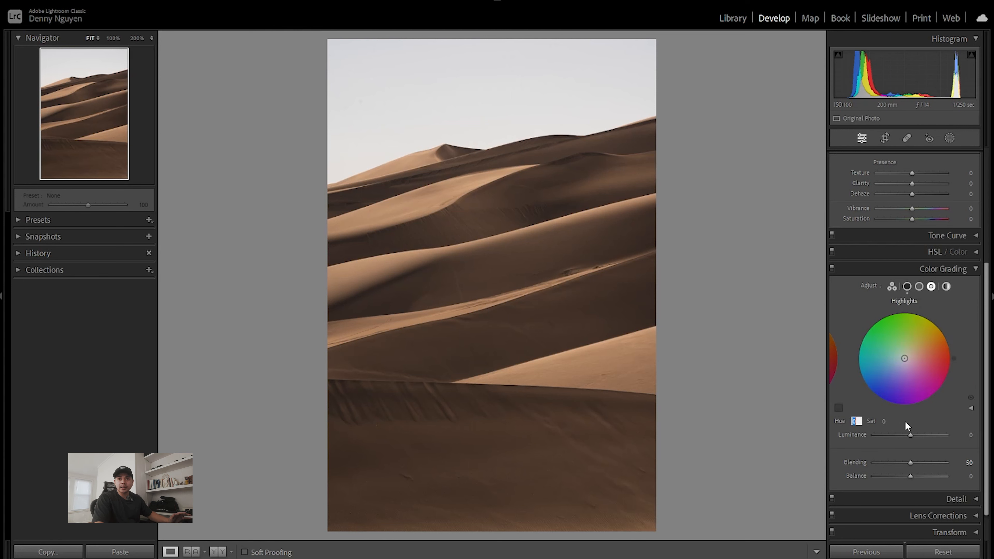
{"action": "type", "text": "50"}
{"action": "left_click", "coordinate": [888, 422]}
{"action": "type", "text": "7"}
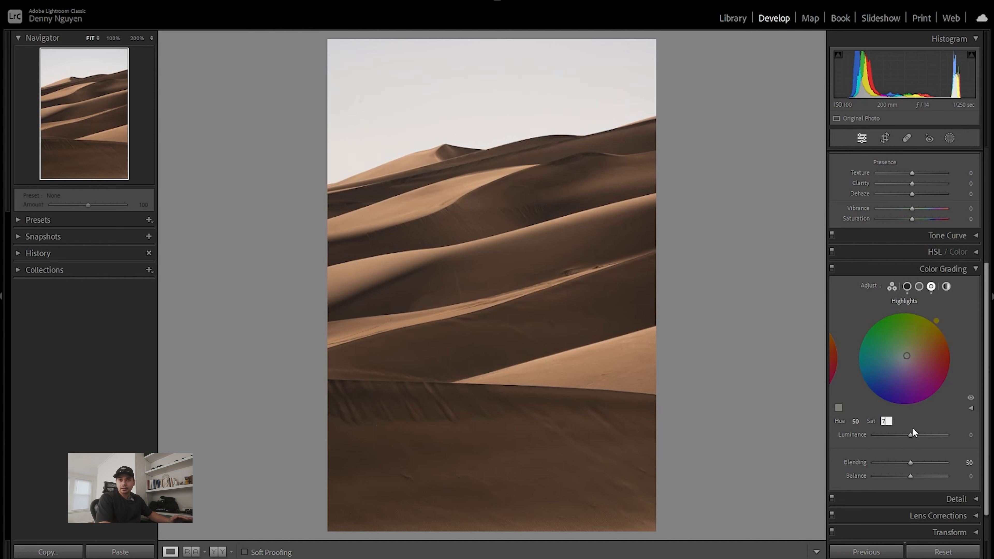
{"action": "key", "text": "Return"}
- Compare the photo with the color grading turned off and on, and collapse the Color Grading section
{"action": "left_click", "coordinate": [833, 267]}
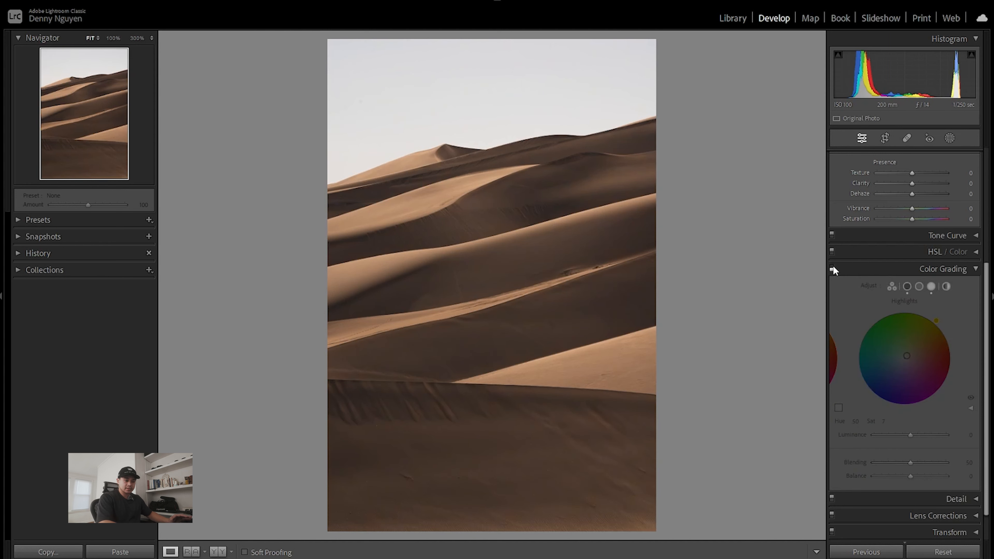
{"action": "left_click", "coordinate": [831, 267]}
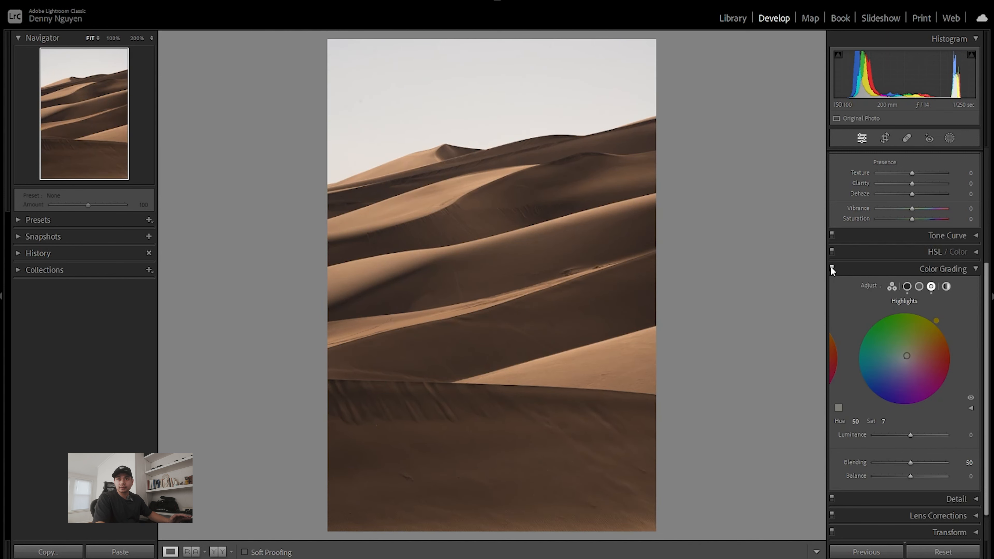
{"action": "left_click", "coordinate": [900, 269]}
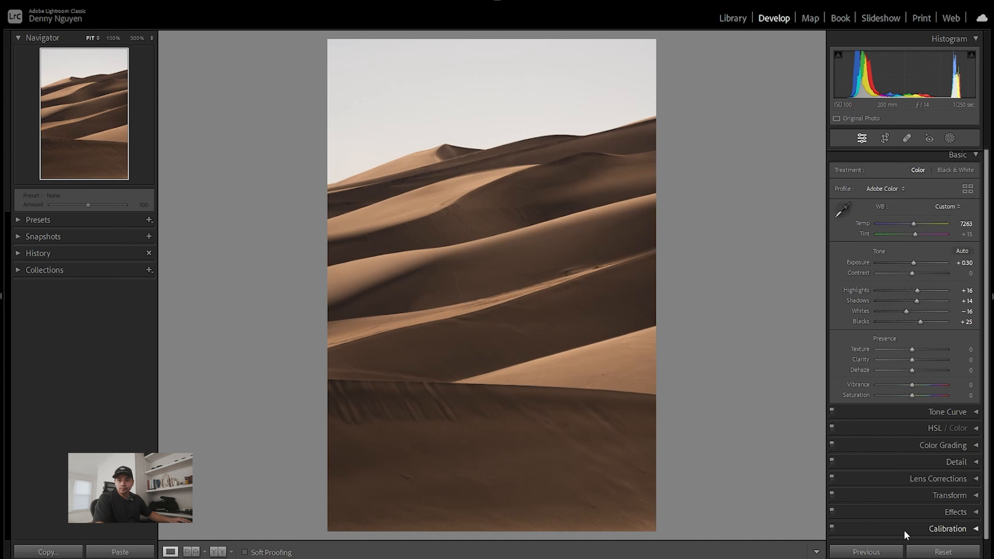
- Open the HSL hue adjustments, trying a red hue shift of +100 and undoing it
{"action": "left_click", "coordinate": [906, 427]}
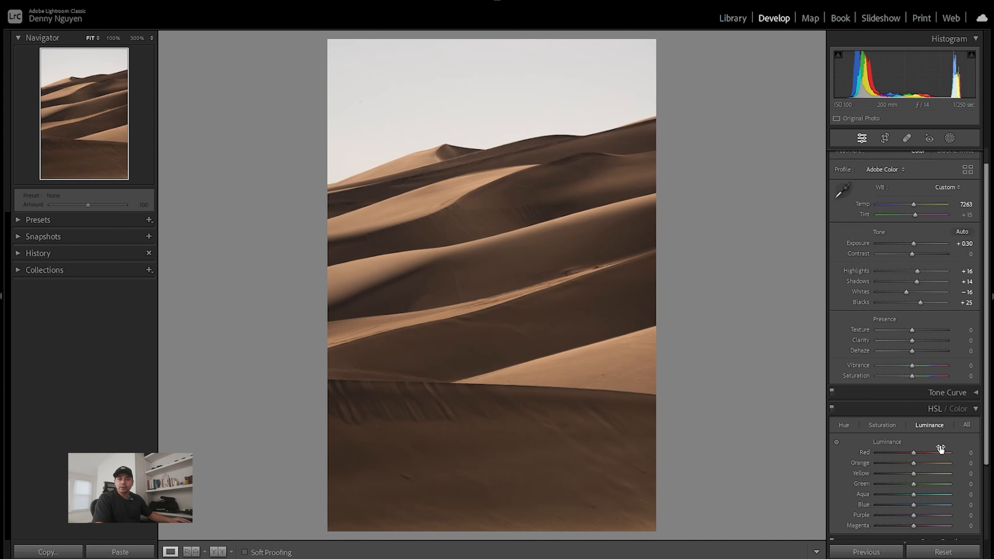
{"action": "scroll", "coordinate": [930, 442], "scroll_direction": "down", "scroll_amount": 2}
{"action": "left_click", "coordinate": [845, 365]}
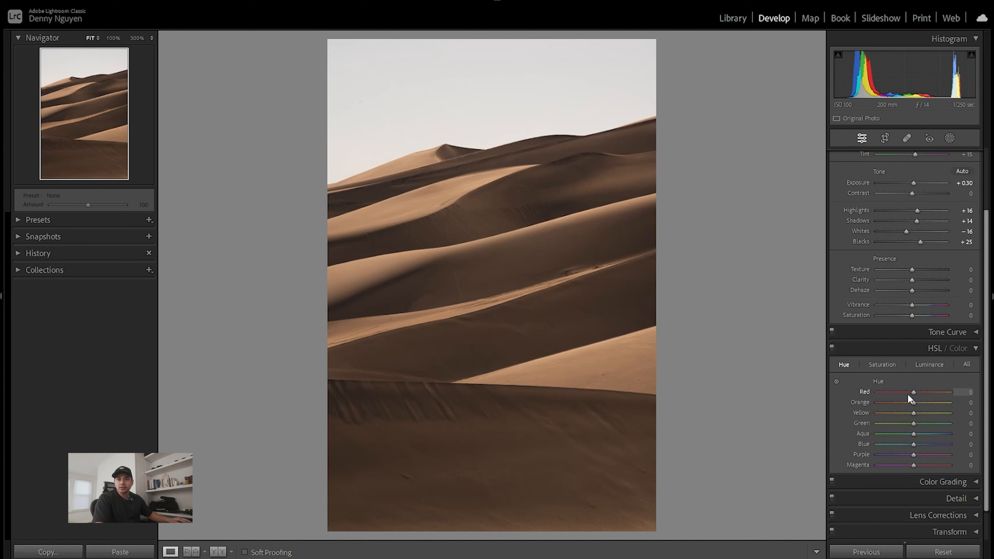
{"action": "left_click_drag", "start_coordinate": [887, 394], "coordinate": [951, 393]}
{"action": "key", "text": "ctrl+z"}
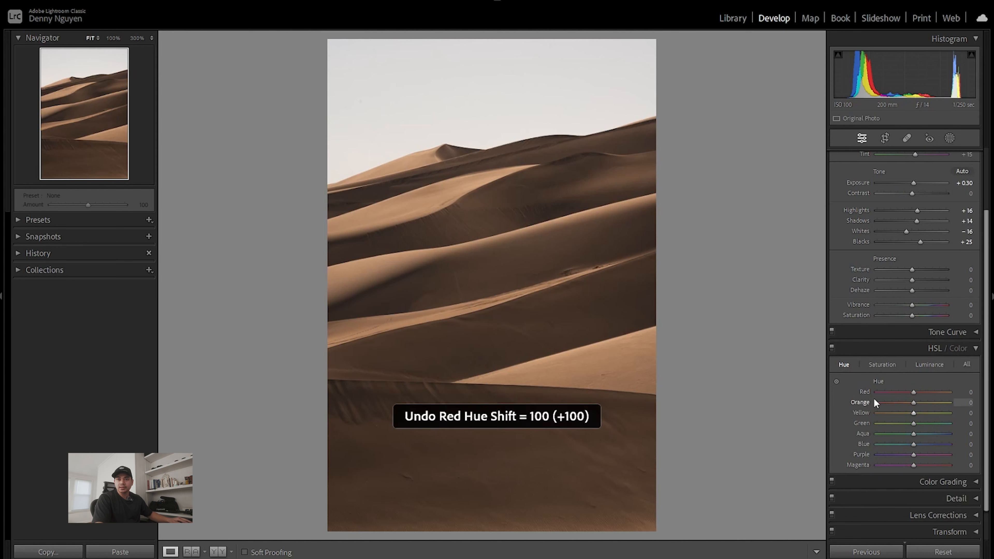
- Try orange and yellow hue shifts on the sunlit dunes with the targeted adjustment tool, and undo the last orange shift
{"action": "left_click", "coordinate": [837, 382]}
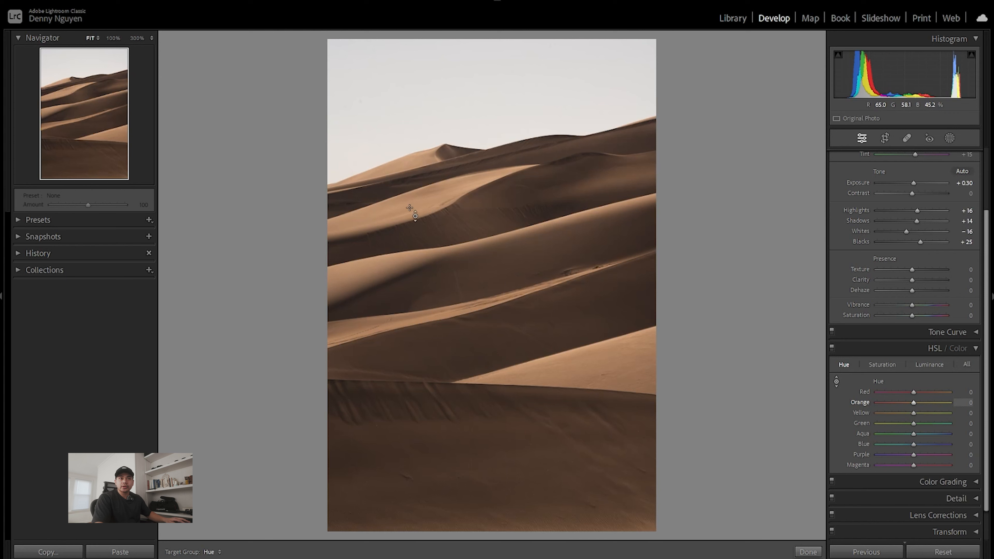
{"action": "left_click_drag", "start_coordinate": [410, 203], "coordinate": [411, 222]}
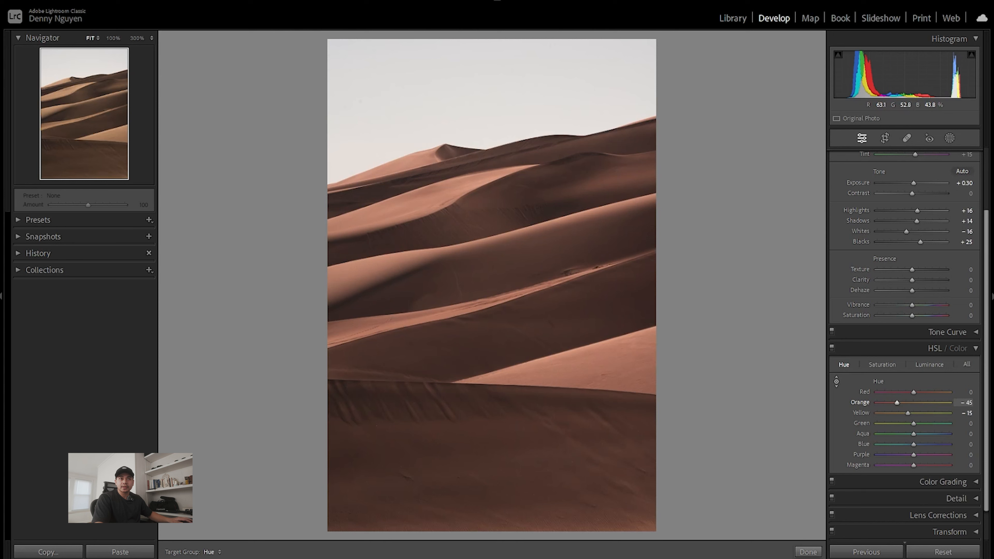
{"action": "left_click_drag", "start_coordinate": [411, 222], "coordinate": [411, 201]}
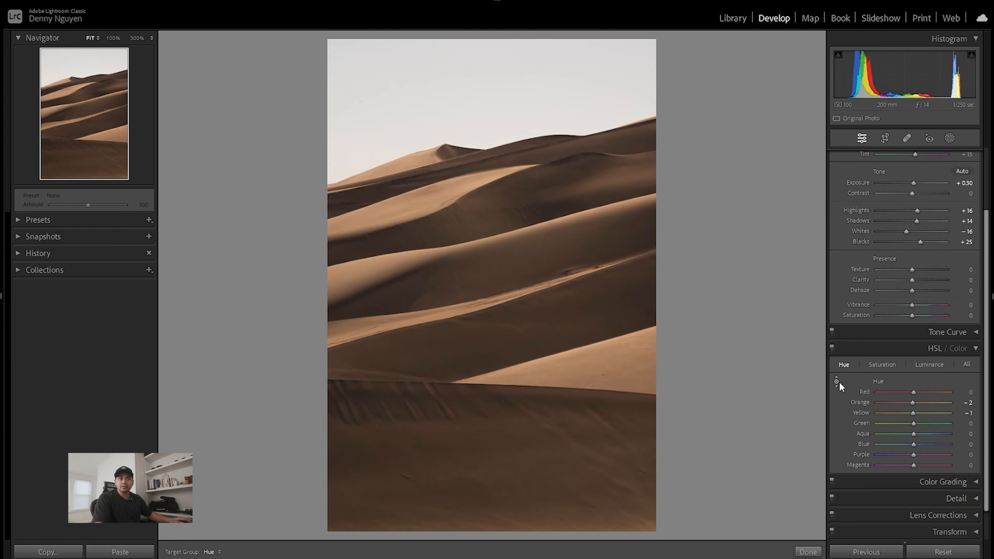
{"action": "left_click_drag", "start_coordinate": [431, 196], "coordinate": [431, 192]}
{"action": "key", "text": "ctrl+z"}
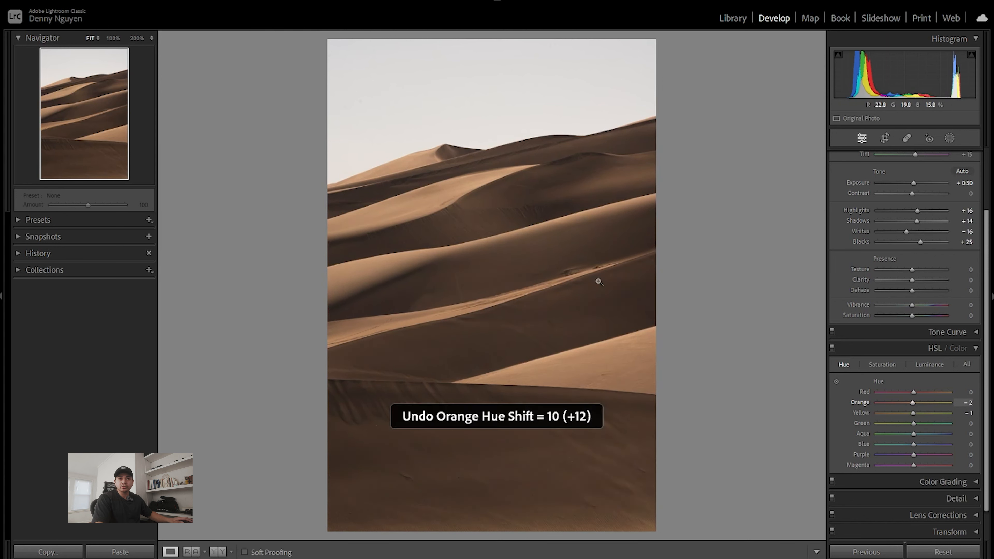
- Shift the sunlit dune's hues to orange -9 and yellow -3, and raise its luminance to orange +22 and yellow +7 with targeted adjustment
{"action": "left_click", "coordinate": [837, 380]}
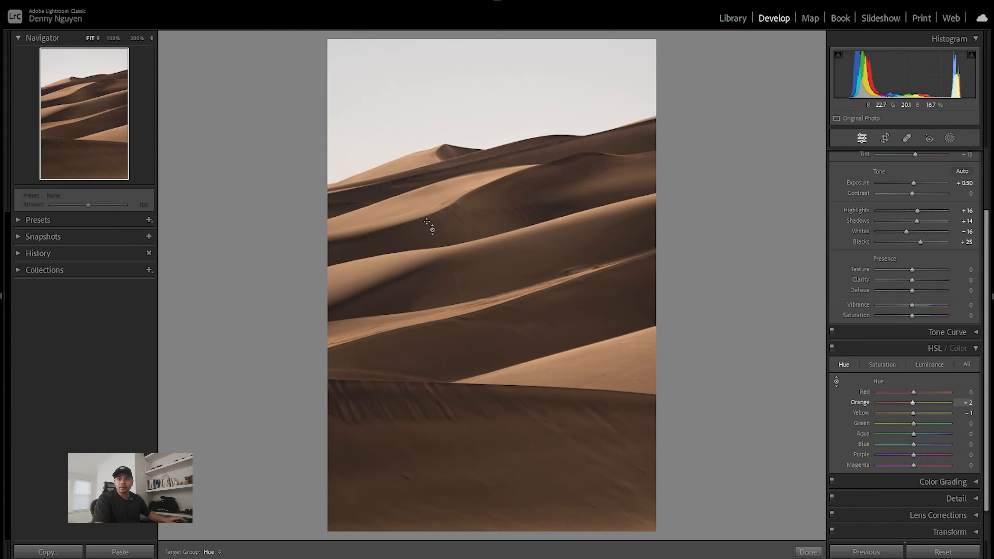
{"action": "left_click_drag", "start_coordinate": [427, 201], "coordinate": [428, 212]}
{"action": "left_click", "coordinate": [927, 364]}
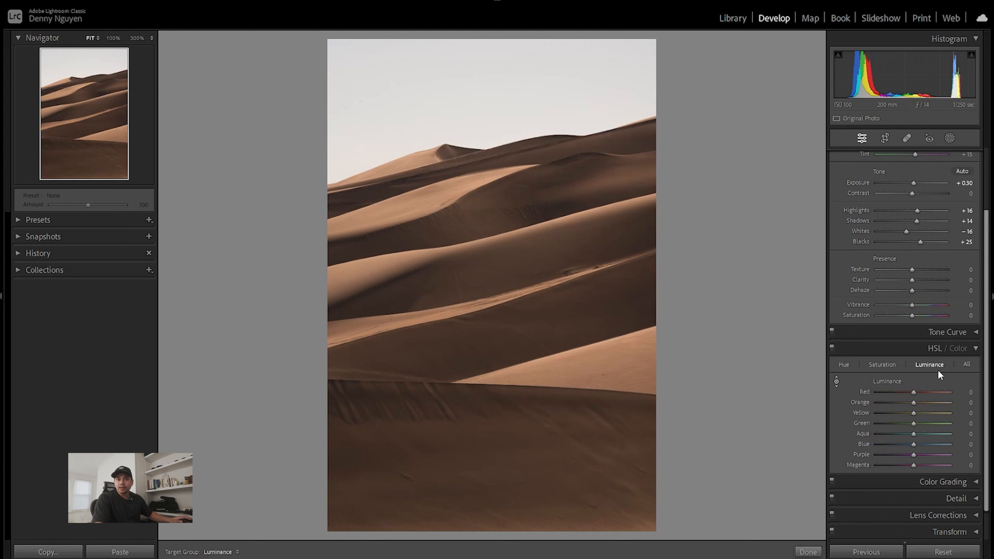
{"action": "left_click_drag", "start_coordinate": [414, 204], "coordinate": [414, 195]}
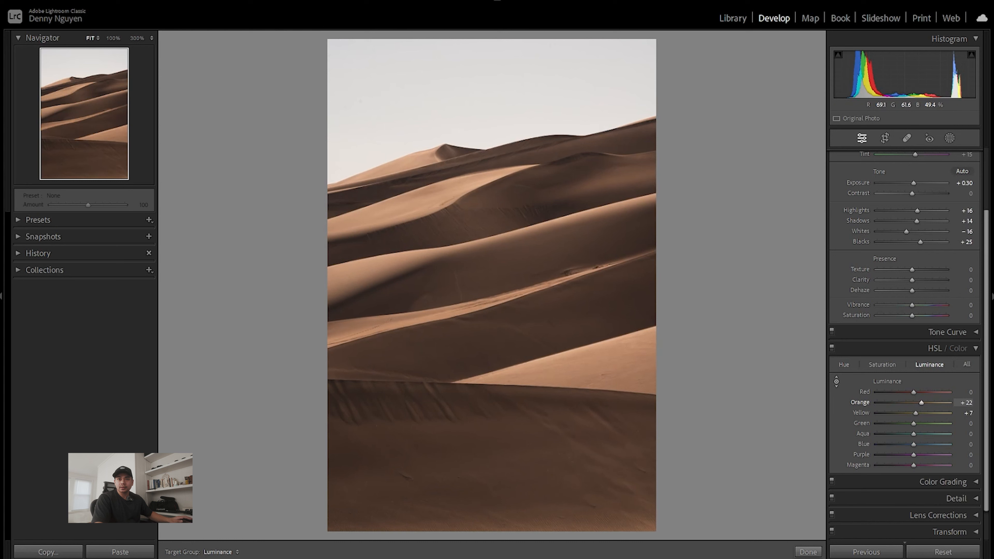
- Try an orange saturation of -100 in the HSL adjustments and undo it
{"action": "left_click", "coordinate": [843, 363]}
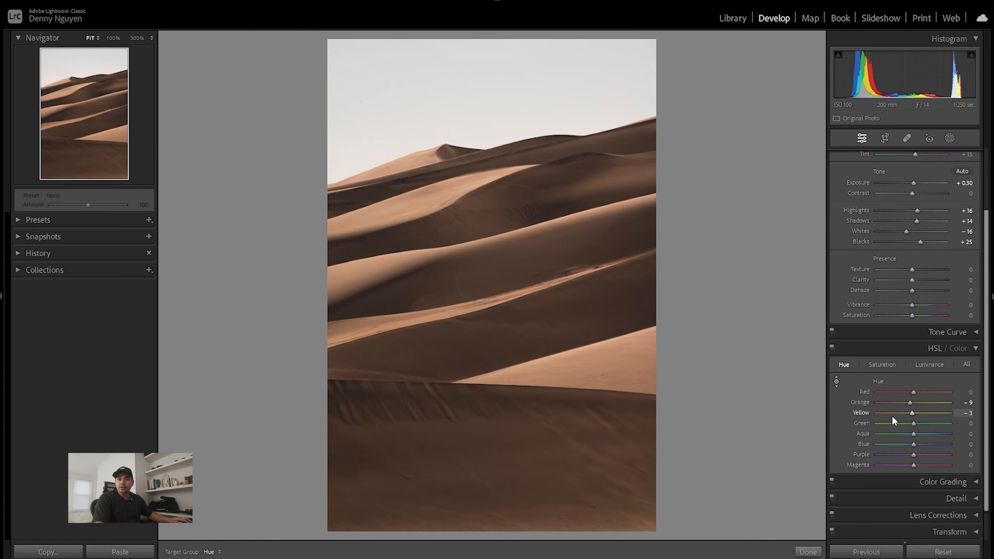
{"action": "left_click", "coordinate": [881, 364]}
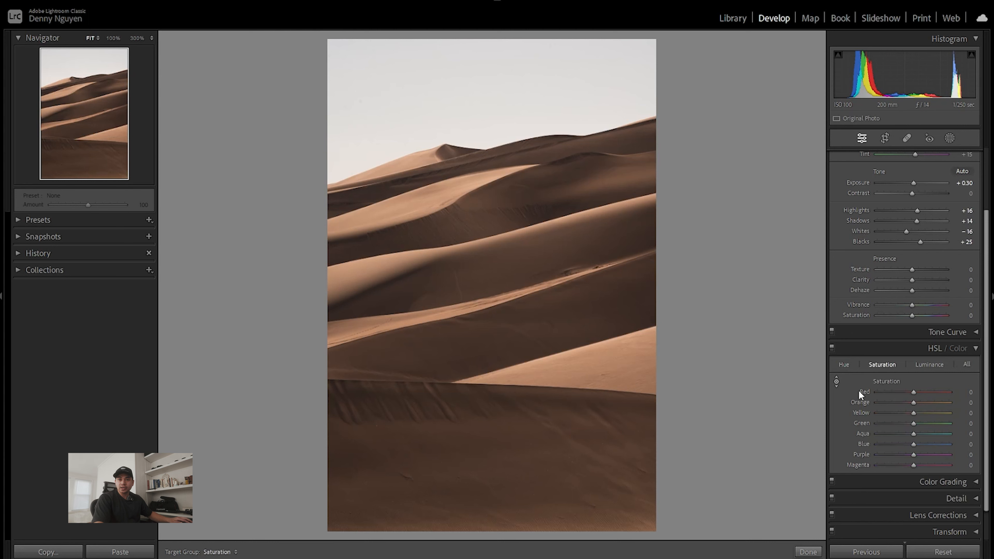
{"action": "left_click", "coordinate": [837, 382]}
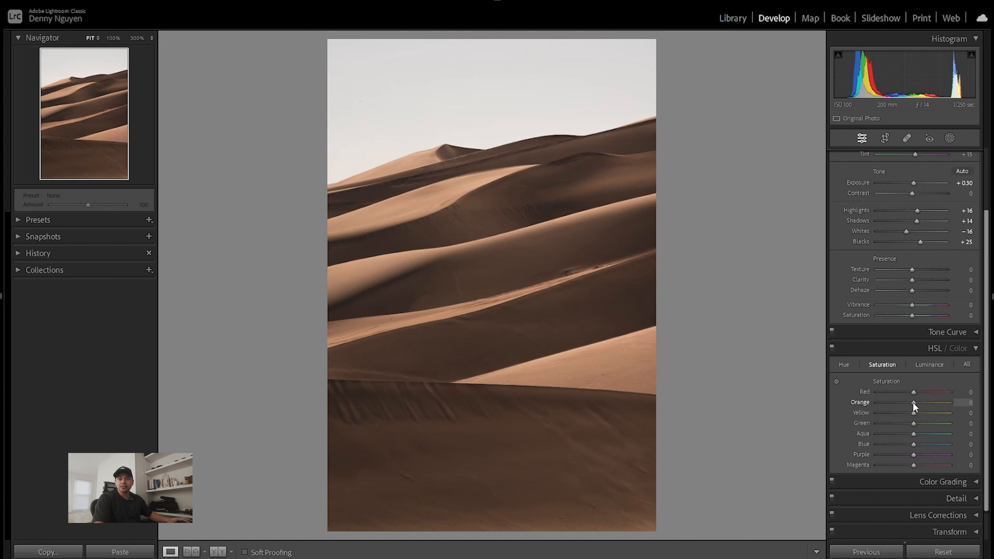
{"action": "left_click_drag", "start_coordinate": [914, 403], "coordinate": [874, 401]}
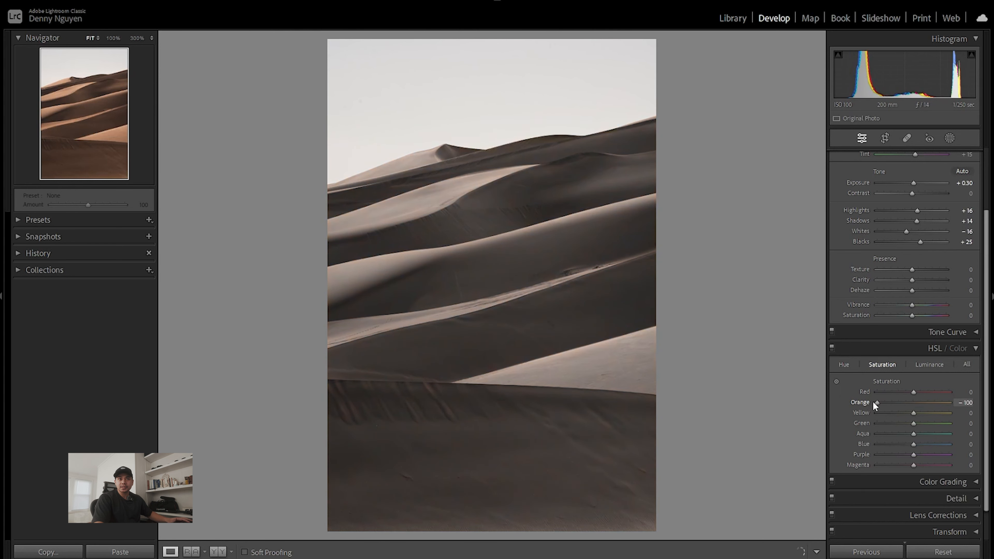
{"action": "key", "text": "ctrl+z"}
- Try an orange luminance of -100 in the HSL adjustments and undo it
{"action": "left_click", "coordinate": [930, 365]}
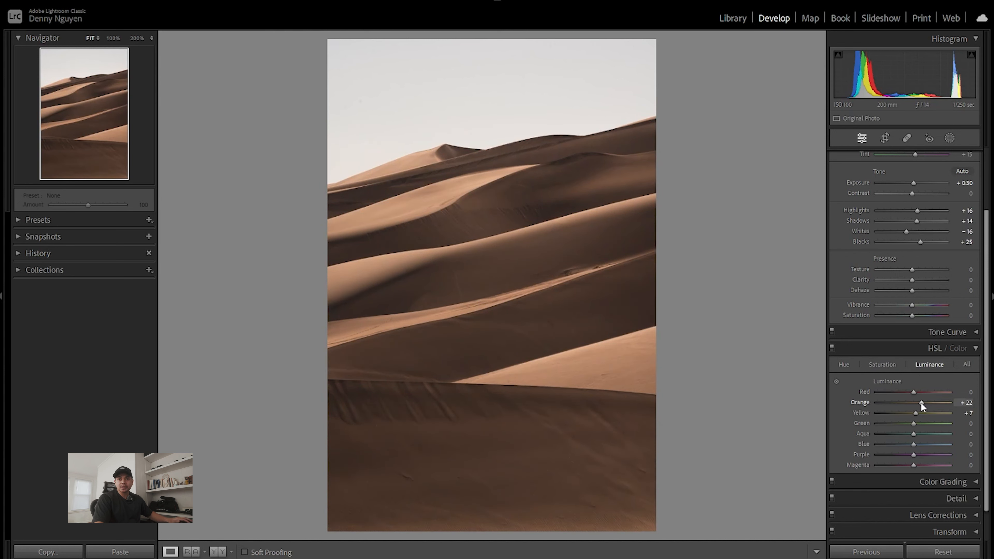
{"action": "left_click_drag", "start_coordinate": [921, 402], "coordinate": [872, 403]}
{"action": "key", "text": "ctrl+z"}
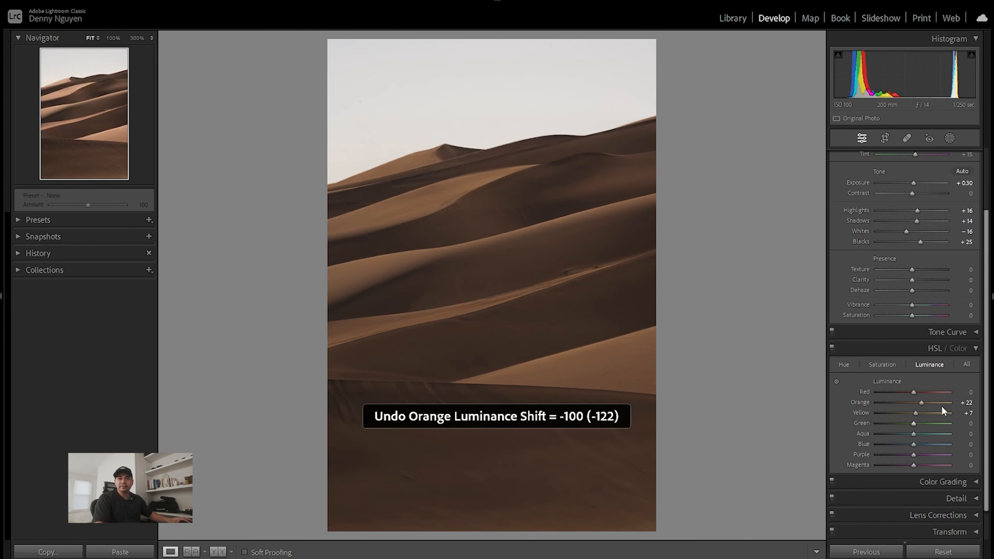
- Raise the sunlit dune's saturation to orange +27 and yellow +8 with targeted adjustment, and collapse the HSL section
{"action": "left_click", "coordinate": [844, 363]}
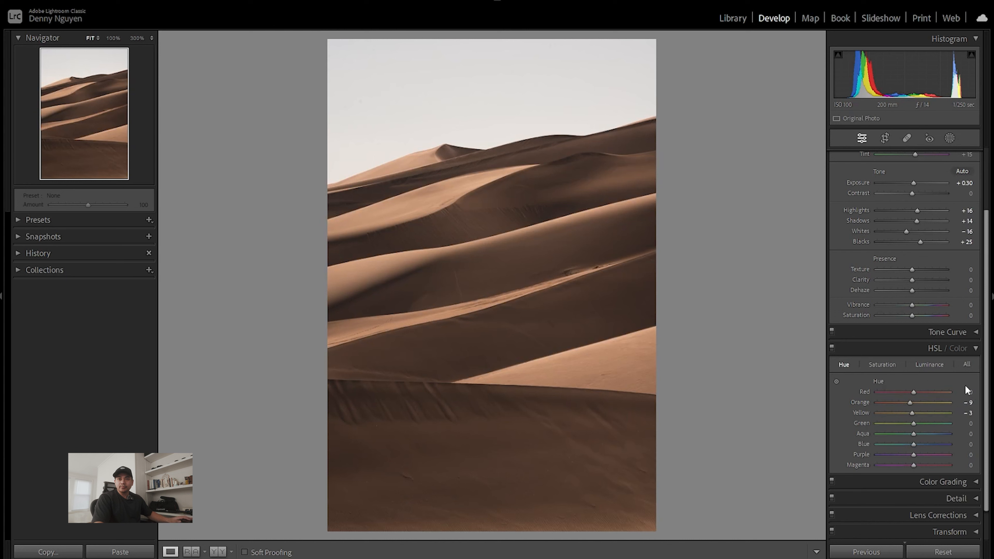
{"action": "left_click", "coordinate": [877, 361]}
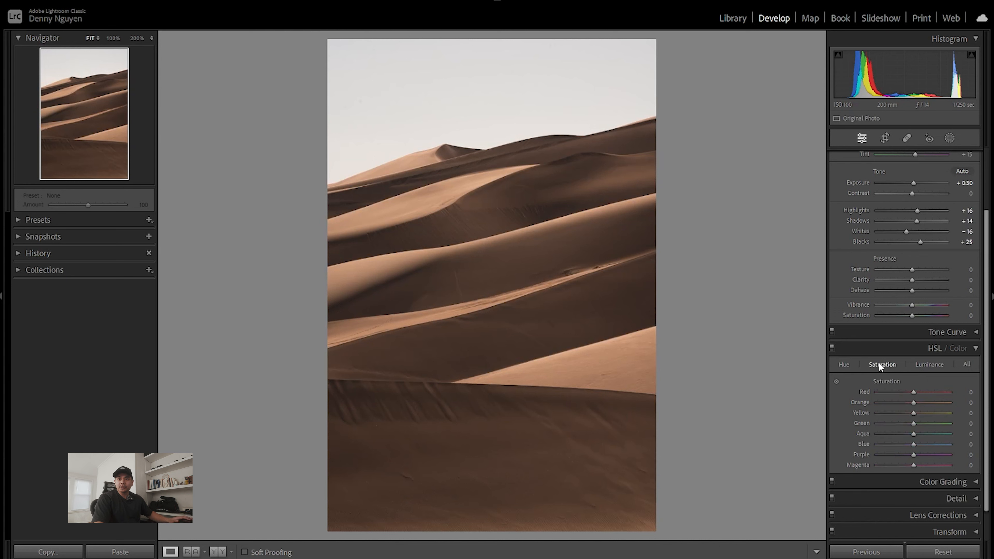
{"action": "left_click", "coordinate": [836, 382]}
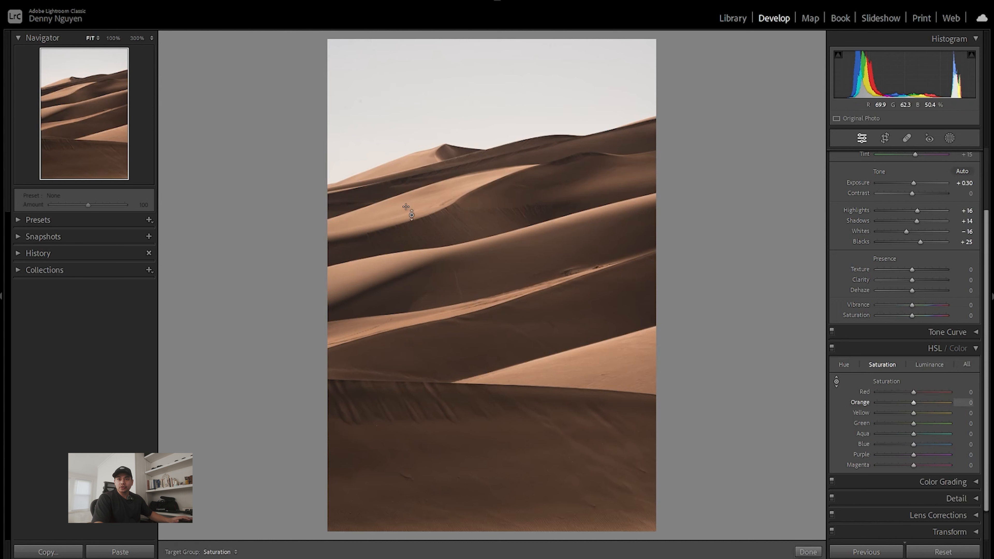
{"action": "left_click_drag", "start_coordinate": [406, 206], "coordinate": [406, 192]}
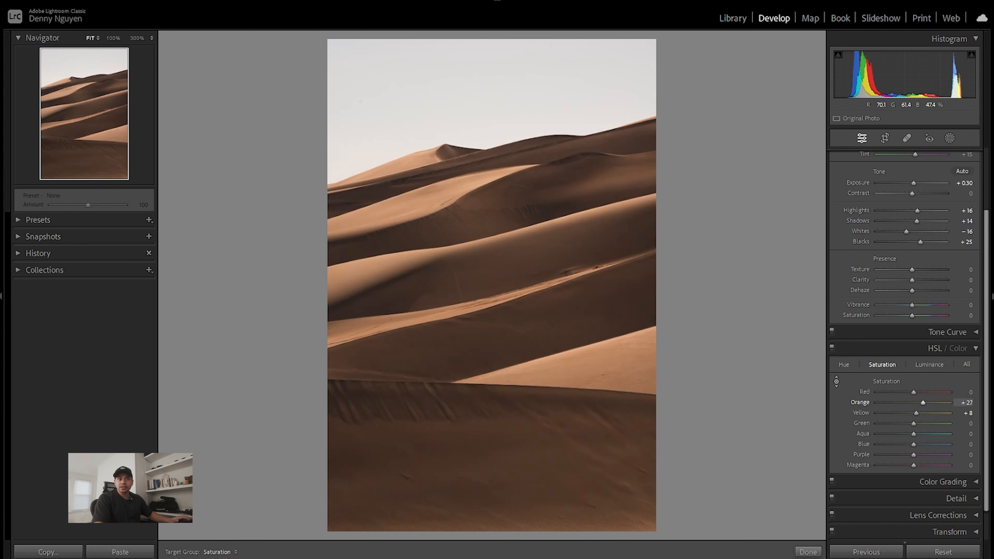
{"action": "left_click", "coordinate": [868, 349]}
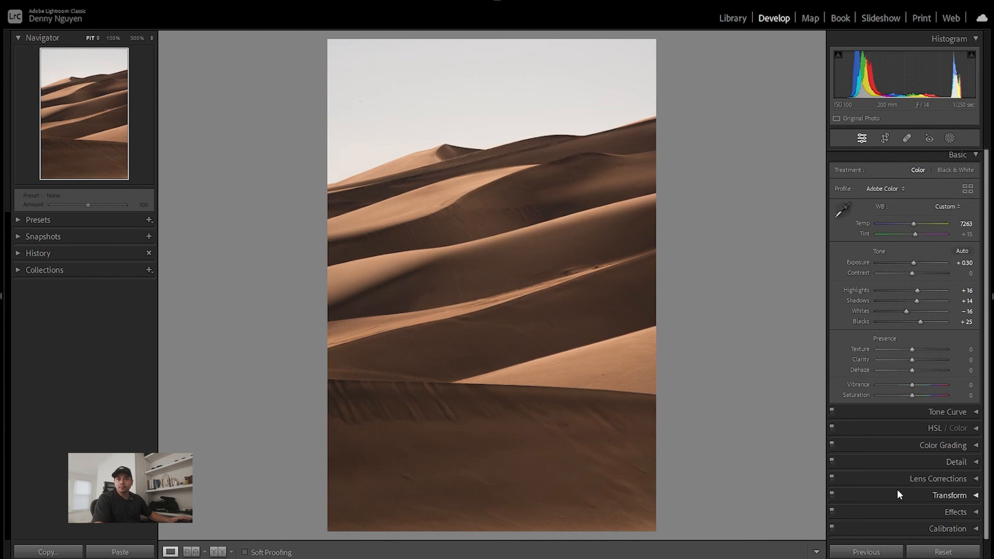
- Add film grain with an amount of 40 in the Effects section and collapse the section
{"action": "left_click", "coordinate": [906, 512]}
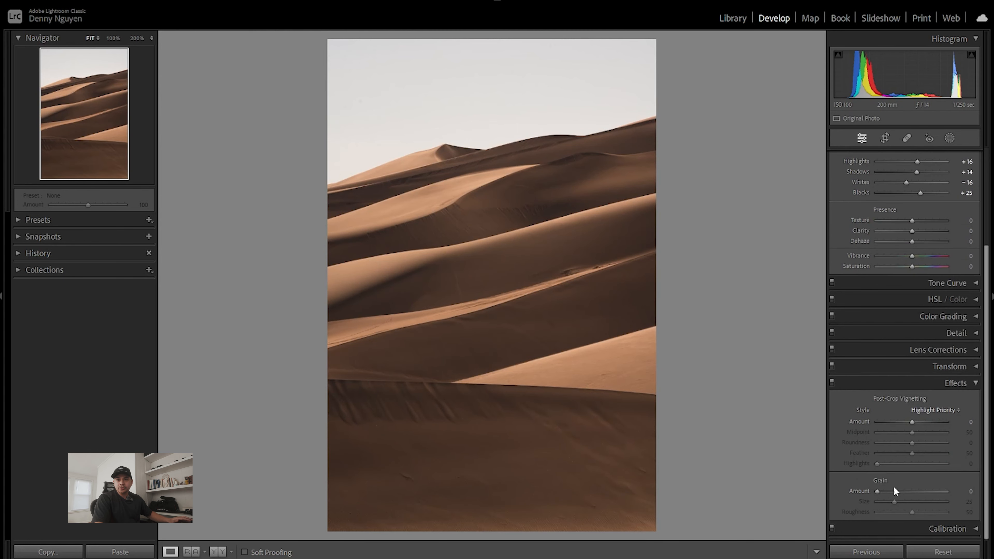
{"action": "left_click", "coordinate": [879, 492]}
{"action": "left_click_drag", "start_coordinate": [902, 495], "coordinate": [904, 496]}
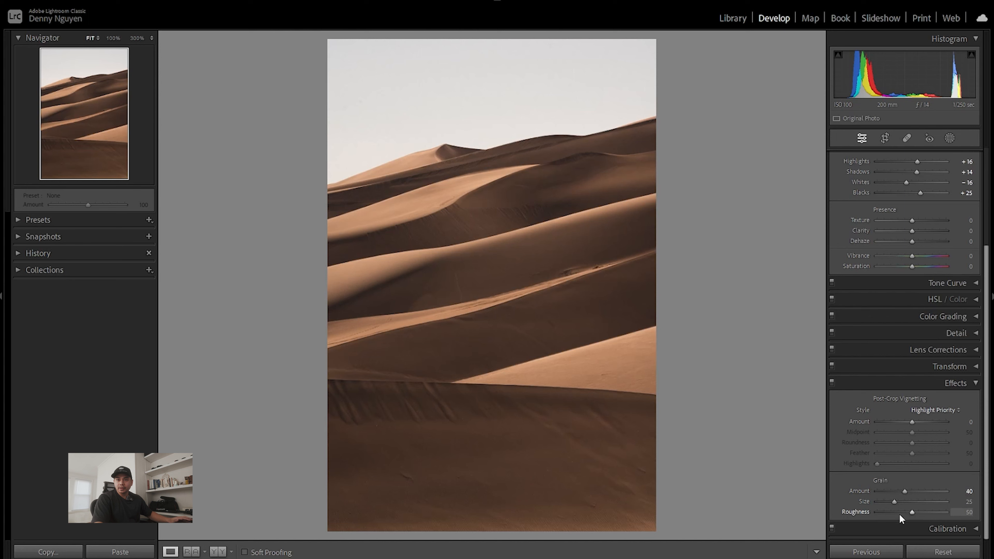
{"action": "left_click", "coordinate": [949, 383]}
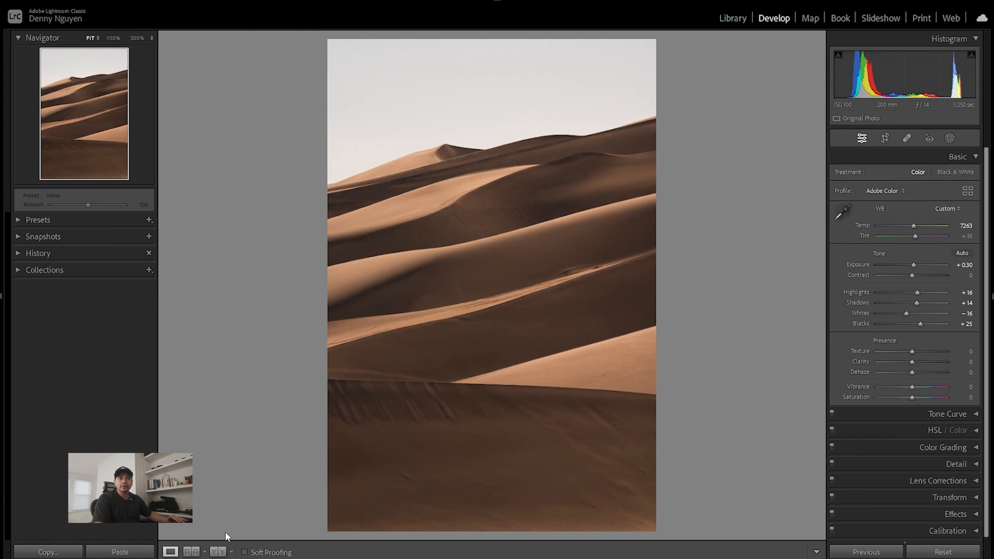
- Compare the photo before and after side by side, return to the single view, and look through the available color profiles
{"action": "left_click", "coordinate": [221, 554]}
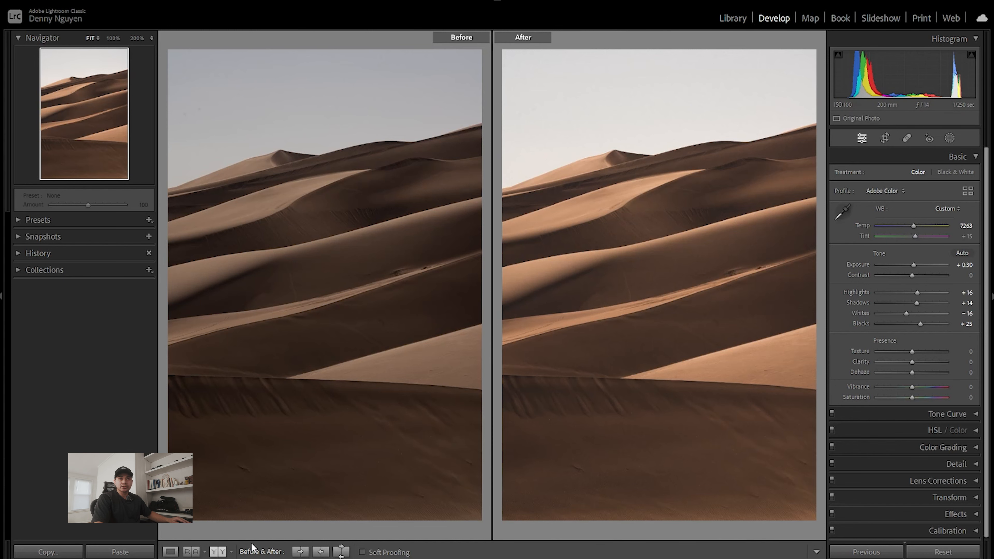
{"action": "left_click", "coordinate": [170, 551]}
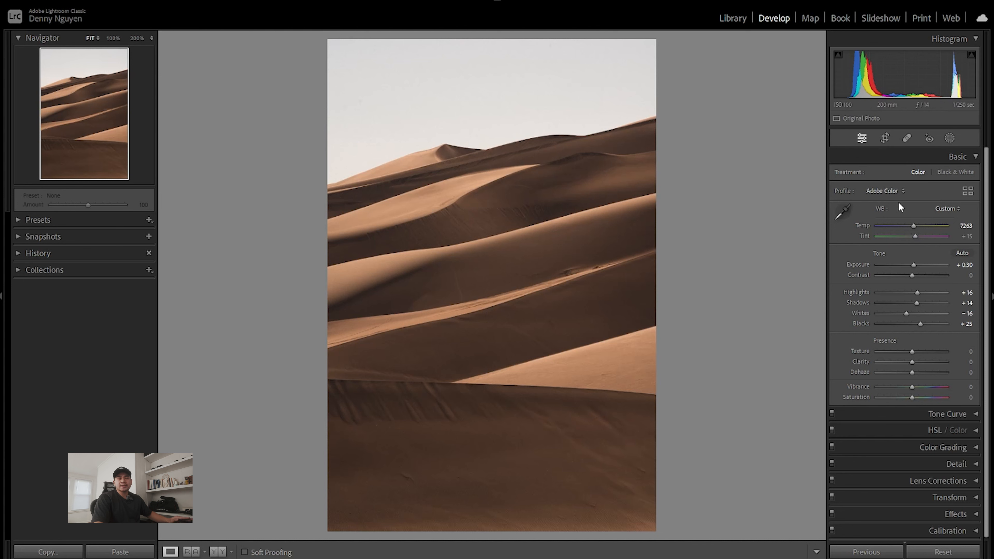
{"action": "left_click", "coordinate": [901, 190]}
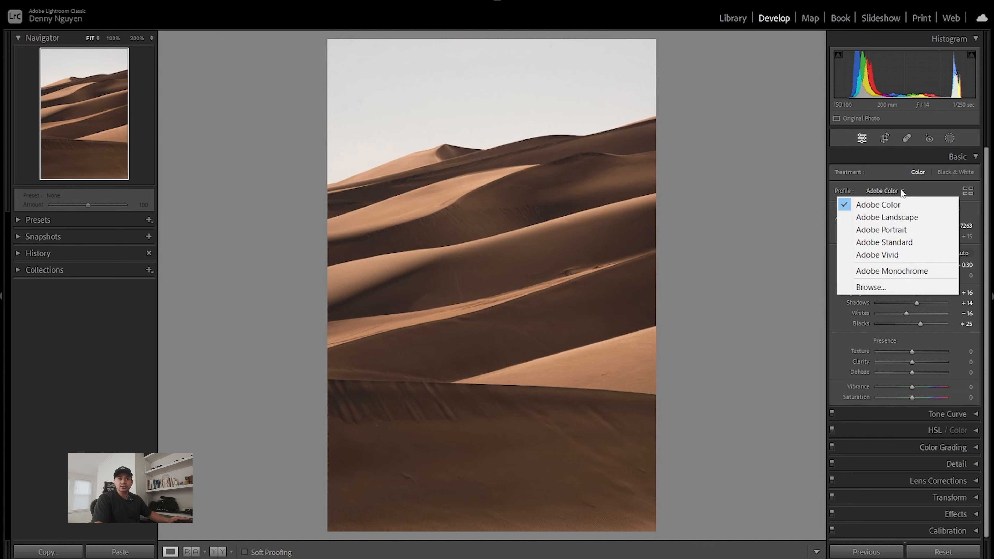
{"action": "left_click", "coordinate": [695, 314]}
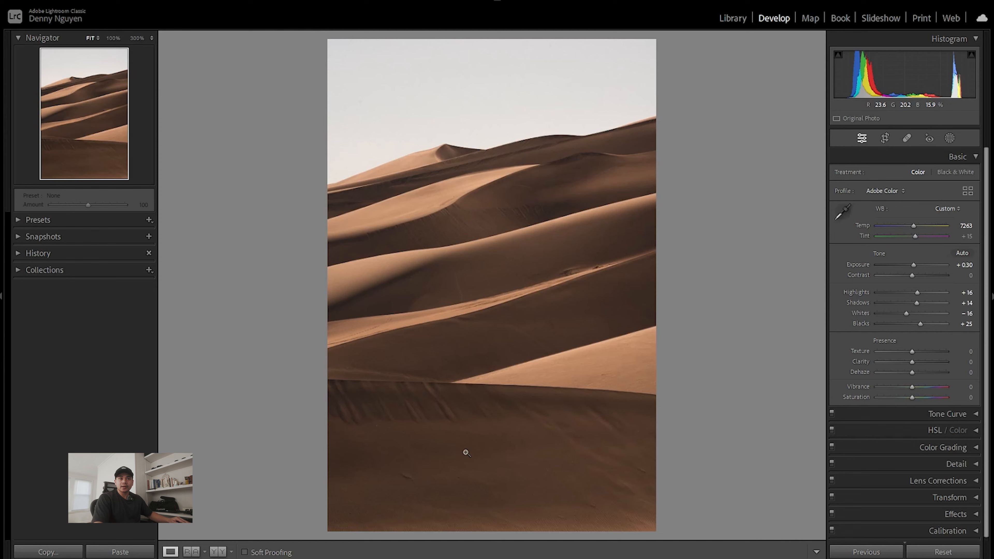
- Remove the small ridge in the dark foreground sand with the Heal mode at brush size 66
{"action": "left_click", "coordinate": [415, 470]}
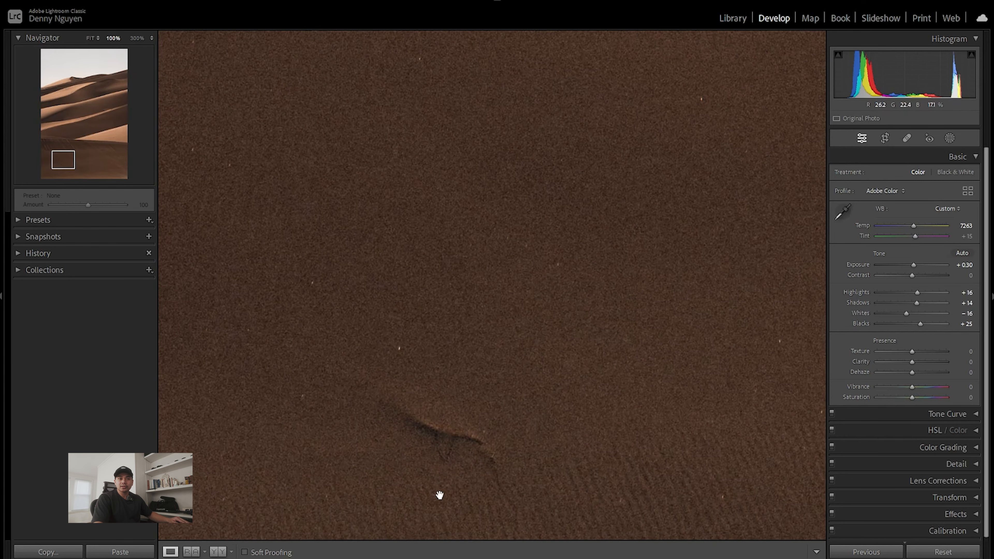
{"action": "left_click", "coordinate": [442, 442]}
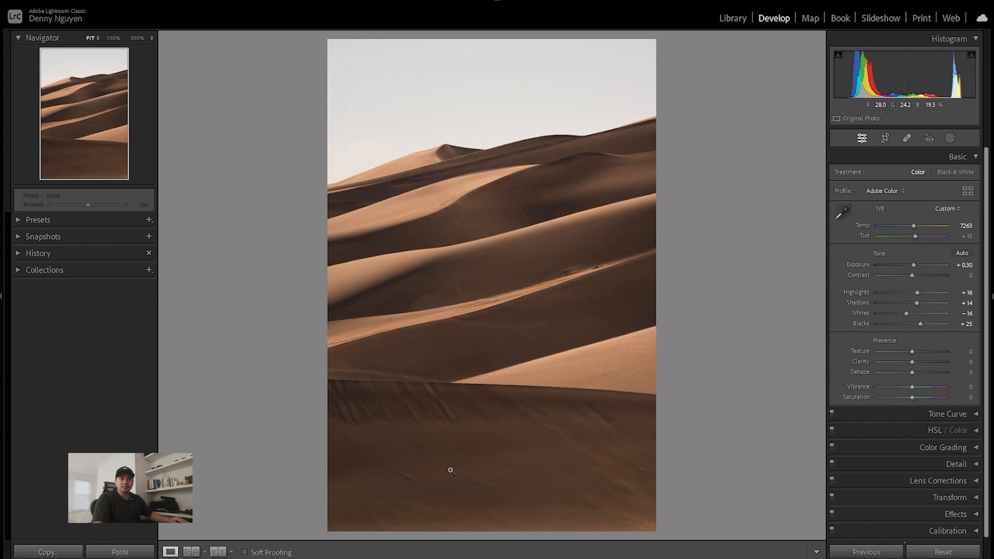
{"action": "left_click", "coordinate": [908, 138]}
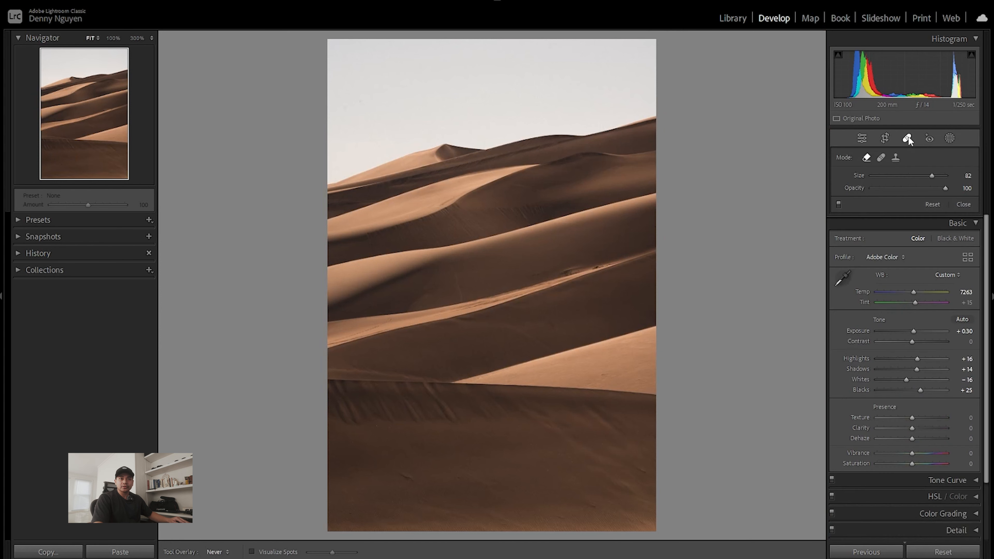
{"action": "left_click", "coordinate": [881, 158]}
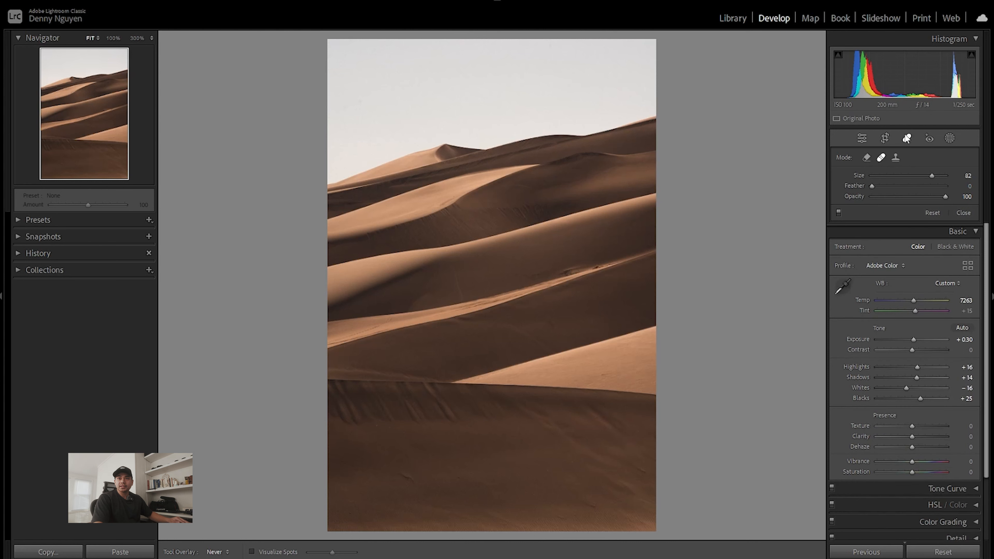
{"action": "scroll", "coordinate": [515, 328], "scroll_direction": "down", "scroll_amount": 4}
{"action": "scroll", "coordinate": [517, 326], "scroll_direction": "down", "scroll_amount": 1}
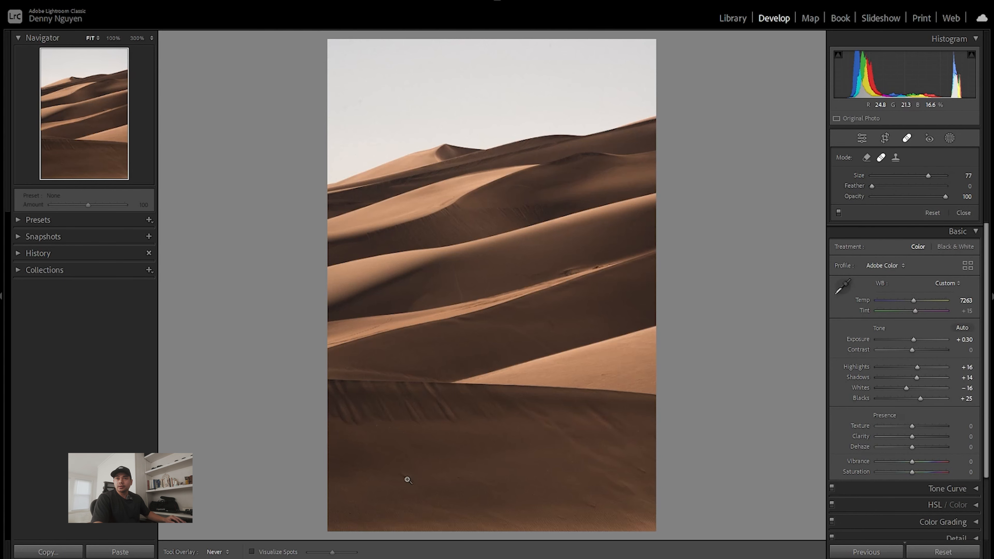
{"action": "key", "text": "z"}
{"action": "scroll", "coordinate": [415, 469], "scroll_direction": "down", "scroll_amount": 11}
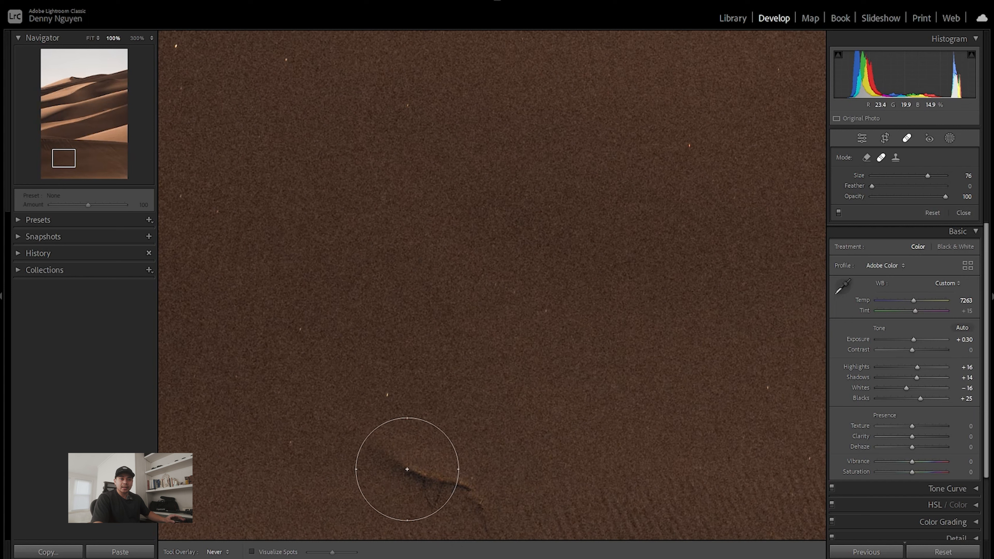
{"action": "left_click_drag", "start_coordinate": [402, 471], "coordinate": [439, 482]}
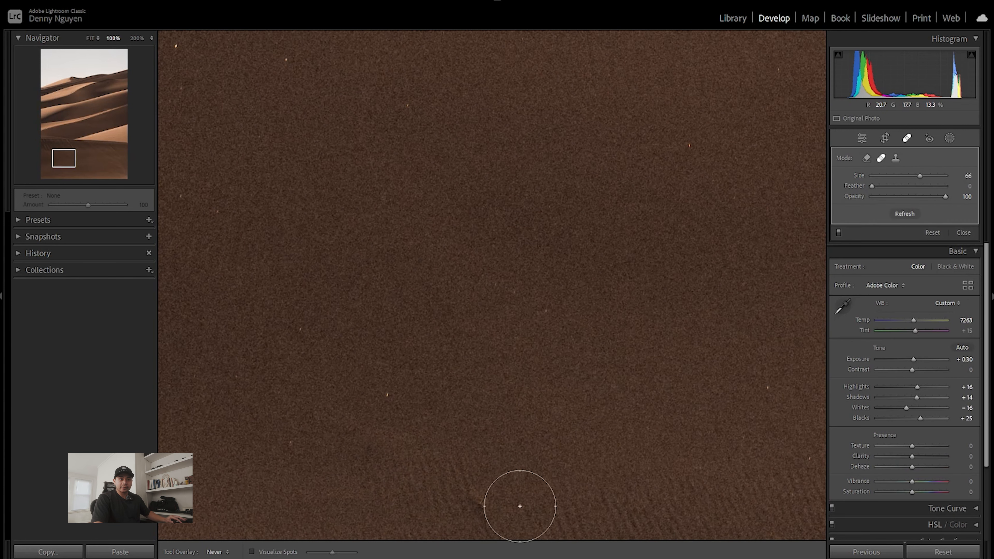
- Heal the small bright speck in the foreground sand with a size 34 brush and return to the full photo
{"action": "scroll", "coordinate": [392, 408], "scroll_direction": "down", "scroll_amount": 16}
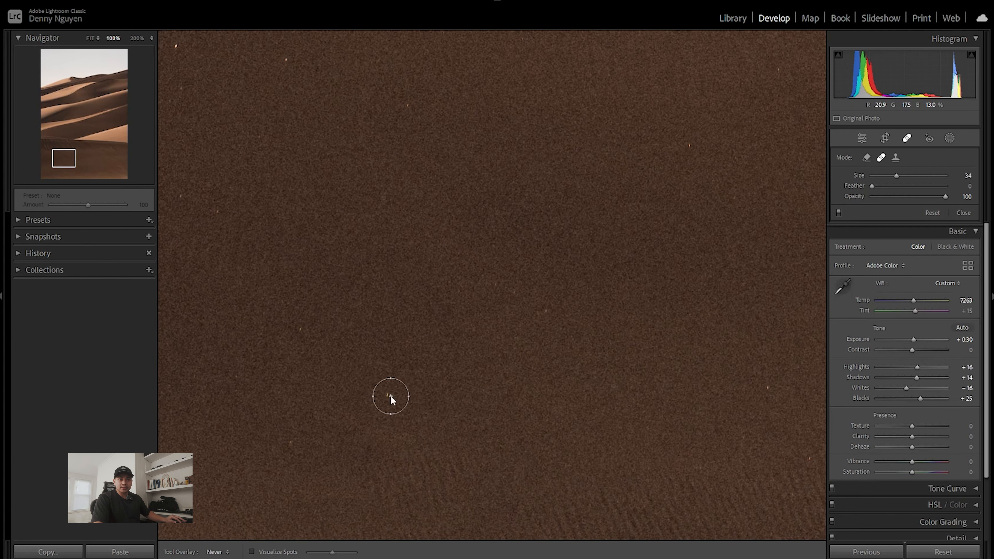
{"action": "key", "text": "z"}
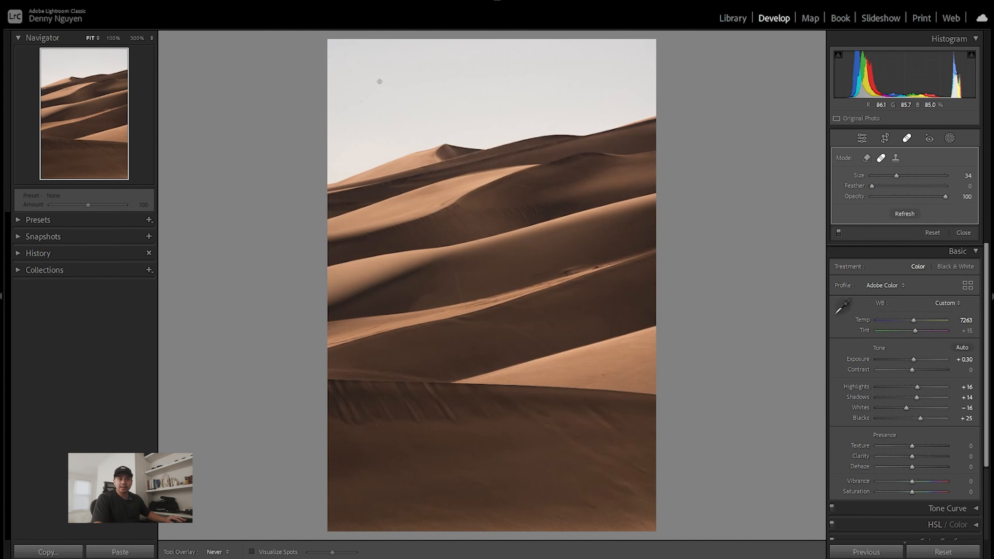
- Heal the faint sensor spots in the sky above the dunes with a size 45 brush and return to the full photo
{"action": "left_click", "coordinate": [356, 111]}
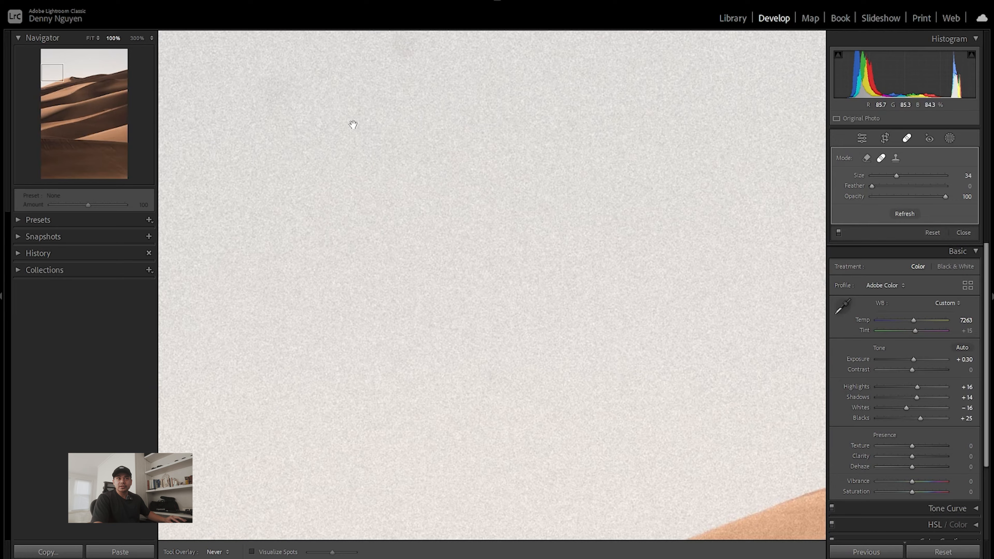
{"action": "left_click_drag", "start_coordinate": [353, 124], "coordinate": [447, 304]}
{"action": "scroll", "coordinate": [486, 233], "scroll_direction": "up", "scroll_amount": 2}
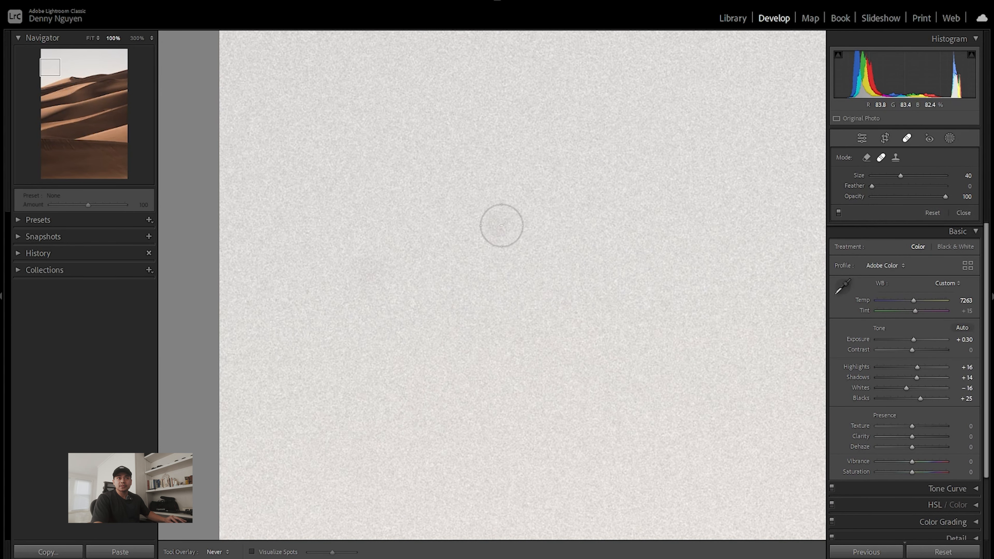
{"action": "scroll", "coordinate": [499, 231], "scroll_direction": "up", "scroll_amount": 3}
{"action": "left_click", "coordinate": [500, 230]}
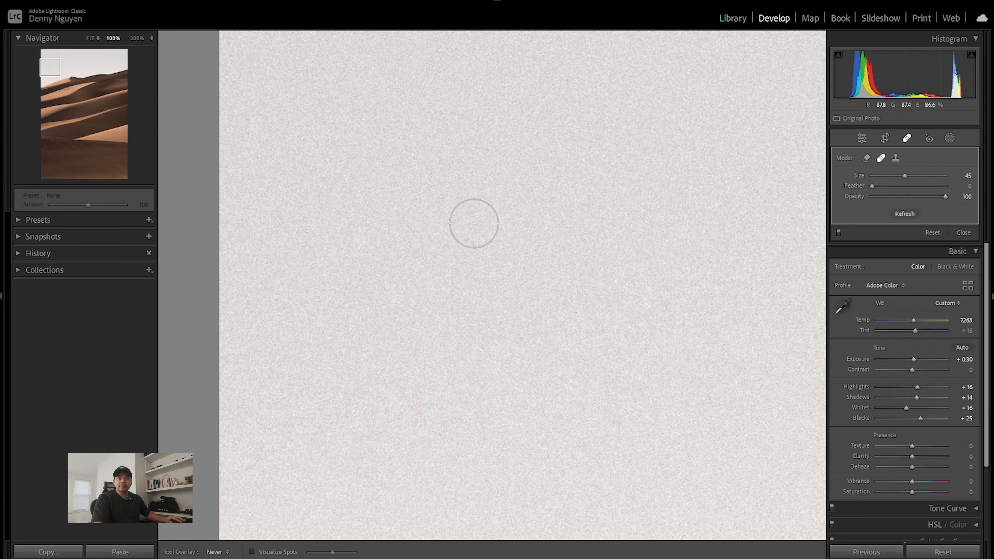
{"action": "left_click", "coordinate": [513, 266]}
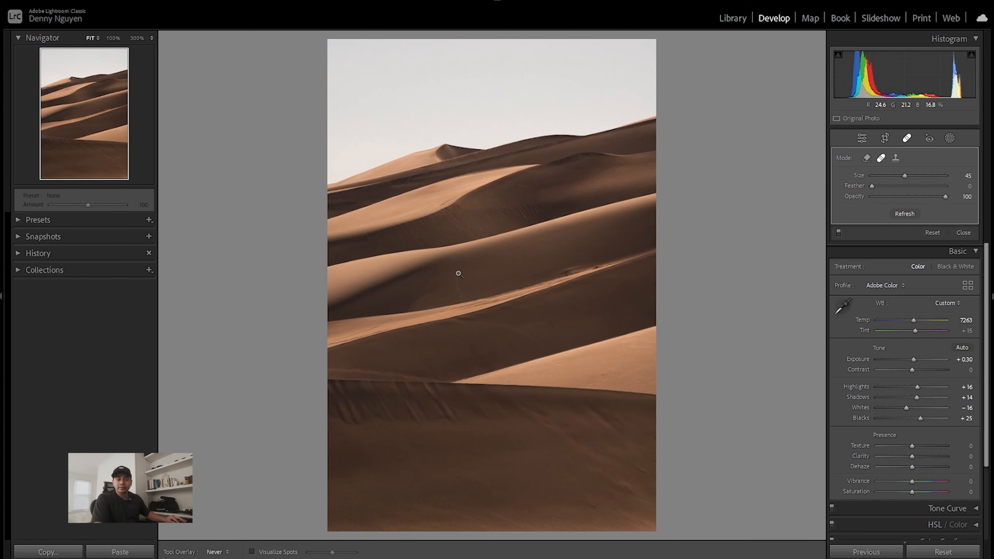
- Heal the faint streak on the shaded slope of the middle dune with a size 36 brush
{"action": "left_click", "coordinate": [421, 313]}
{"action": "scroll", "coordinate": [373, 217], "scroll_direction": "down", "scroll_amount": 5}
{"action": "scroll", "coordinate": [374, 217], "scroll_direction": "up", "scroll_amount": 3}
{"action": "mouse_move", "coordinate": [388, 215]}
{"action": "left_mouse_down"}
{"action": "mouse_move", "coordinate": [421, 265]}
{"action": "mouse_move", "coordinate": [428, 347]}
{"action": "left_mouse_up"}
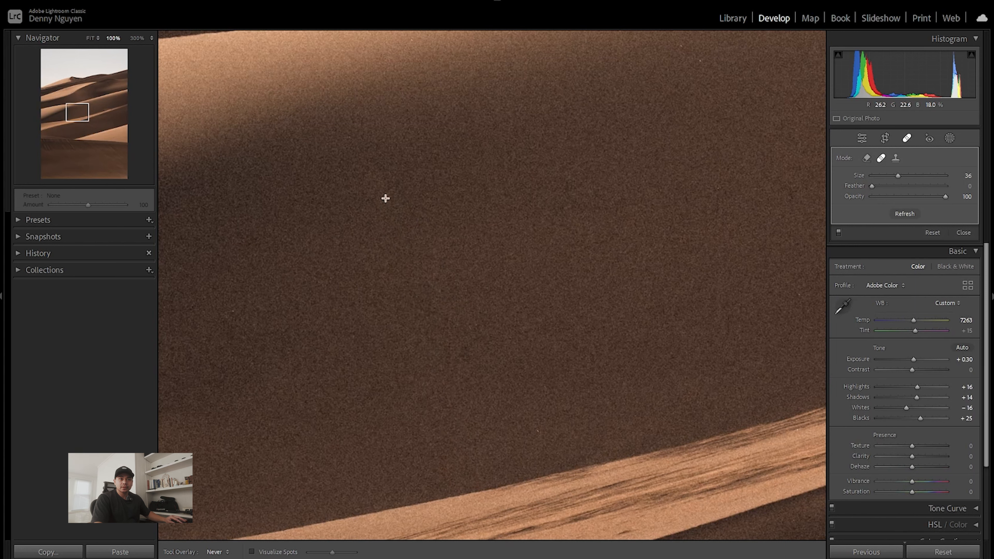
{"action": "key", "text": "z"}
- Heal the two dark marks in the sunlit sand of the lower dune with the size 36 brush
{"action": "key", "text": "z"}
{"action": "key", "text": "z"}
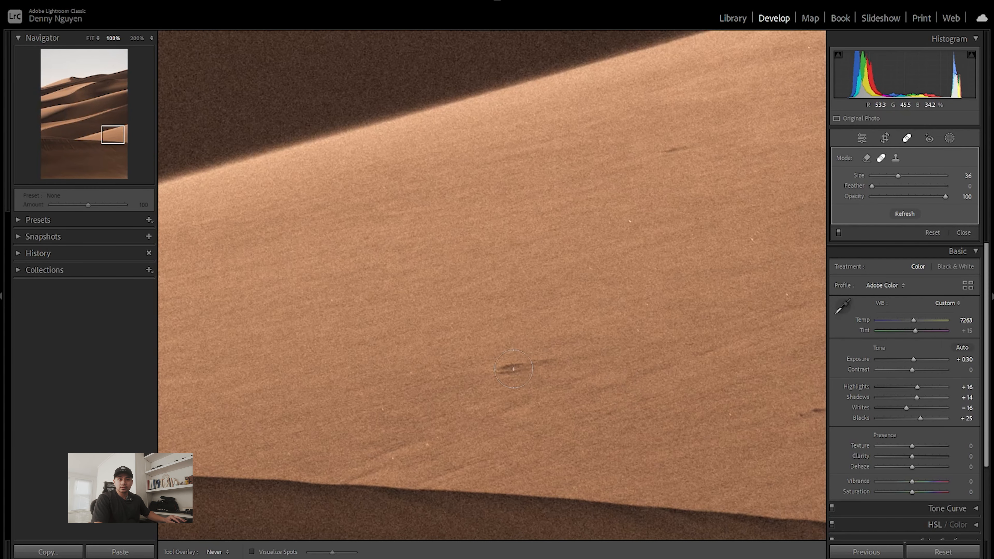
{"action": "left_click", "coordinate": [509, 368]}
{"action": "left_click", "coordinate": [813, 414]}
{"action": "key", "text": "z"}
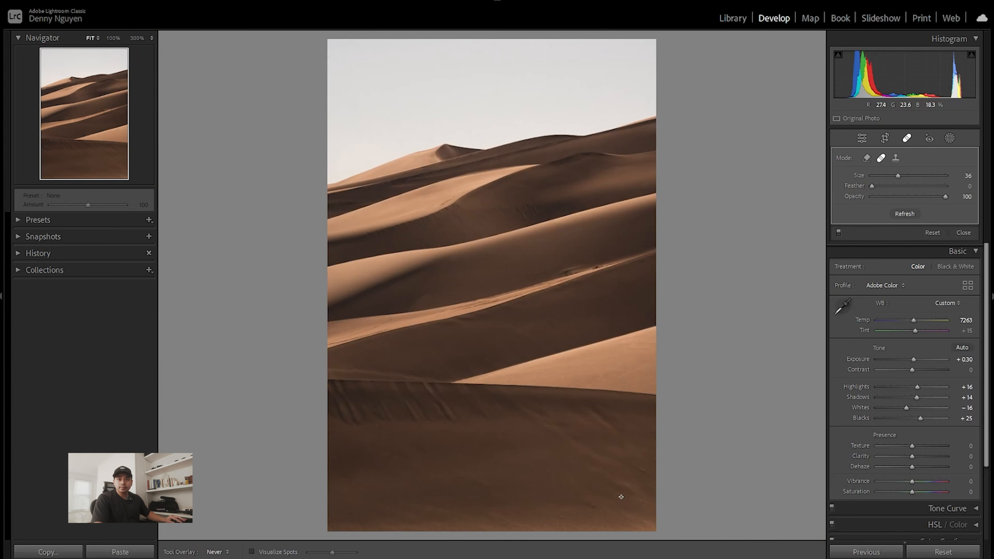
- Heal the small debris in the dark foreground sand, compare the photo before and after side by side, and return to the single view
{"action": "key", "text": "z"}
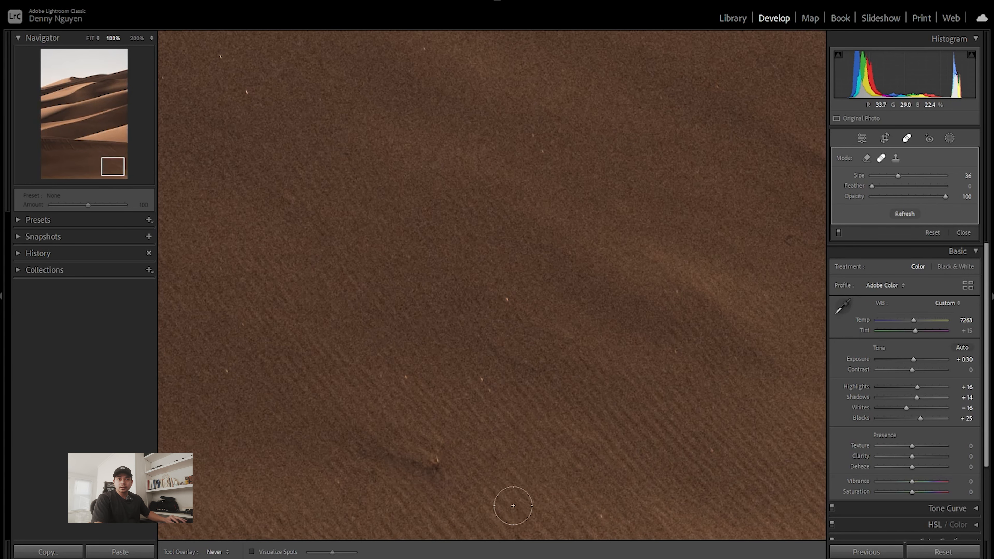
{"action": "left_click", "coordinate": [432, 464]}
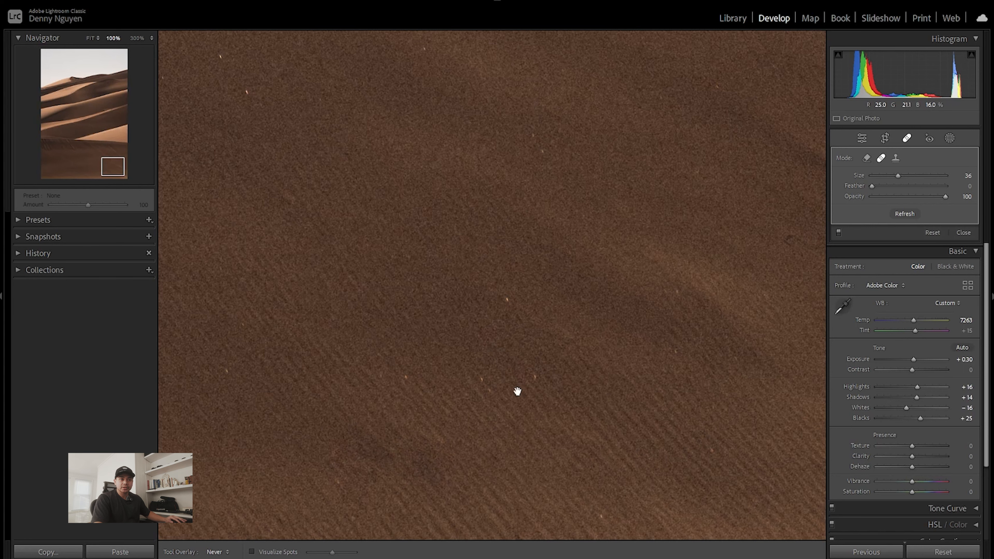
{"action": "key", "text": "y"}
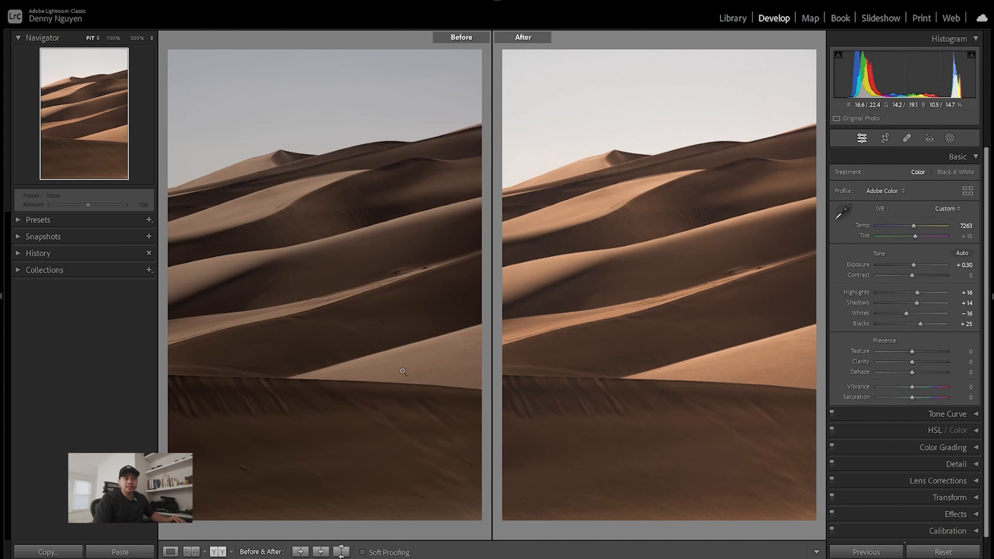
{"action": "left_click", "coordinate": [170, 552]}
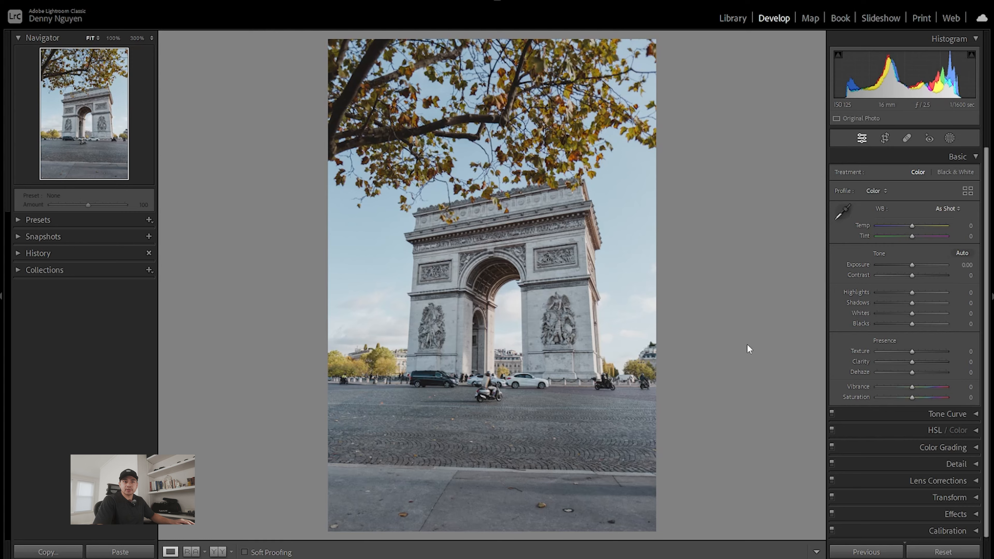
- Examine the street details of the Arc de Triomphe photo at 100% and look at its edit history
{"action": "left_click", "coordinate": [525, 380]}
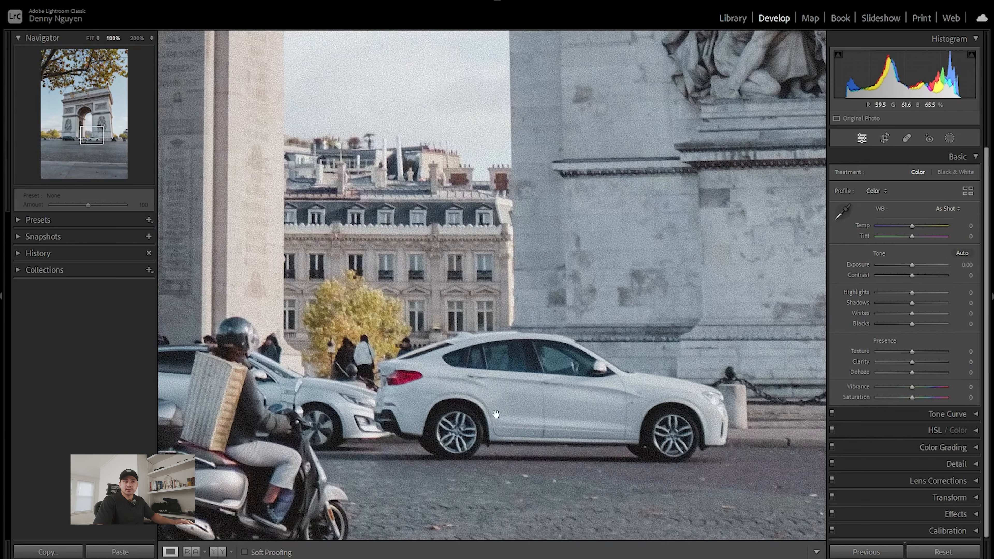
{"action": "left_click_drag", "start_coordinate": [547, 360], "coordinate": [779, 253]}
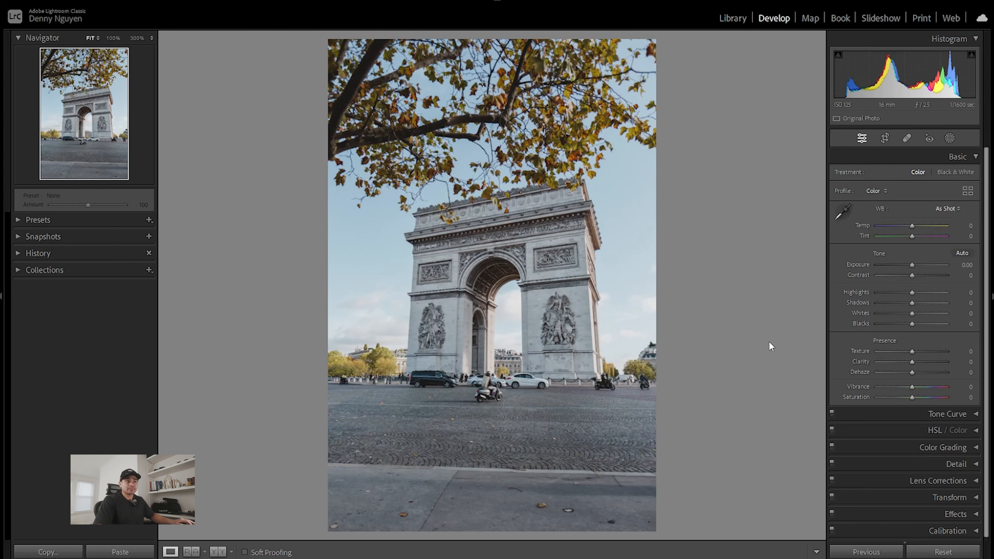
{"action": "left_click", "coordinate": [32, 253]}
{"action": "left_click", "coordinate": [32, 253]}
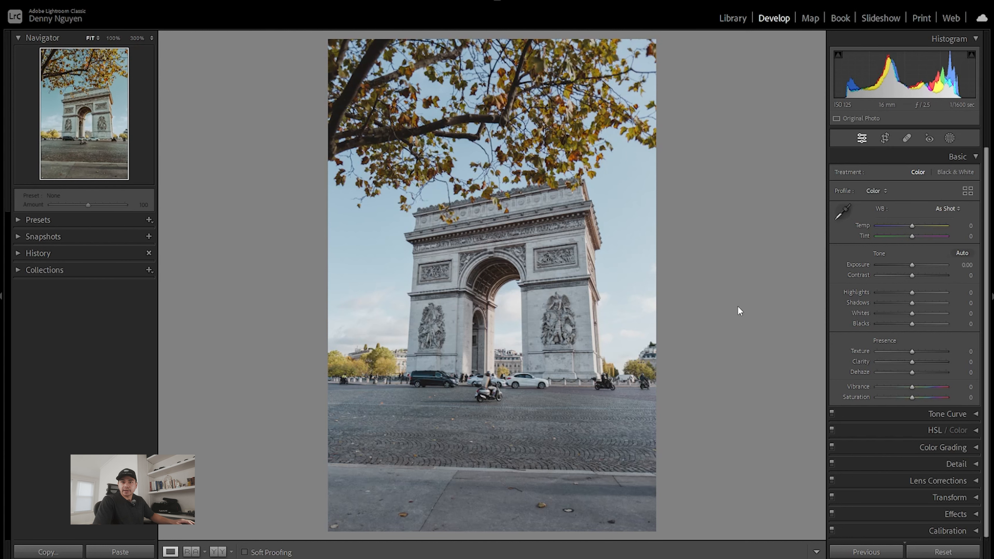
- Shape a faded tone curve with highlight and shadow points, a slightly lowered white point and the black point at output 12
{"action": "left_click", "coordinate": [914, 414]}
{"action": "scroll", "coordinate": [921, 423], "scroll_direction": "down", "scroll_amount": 1}
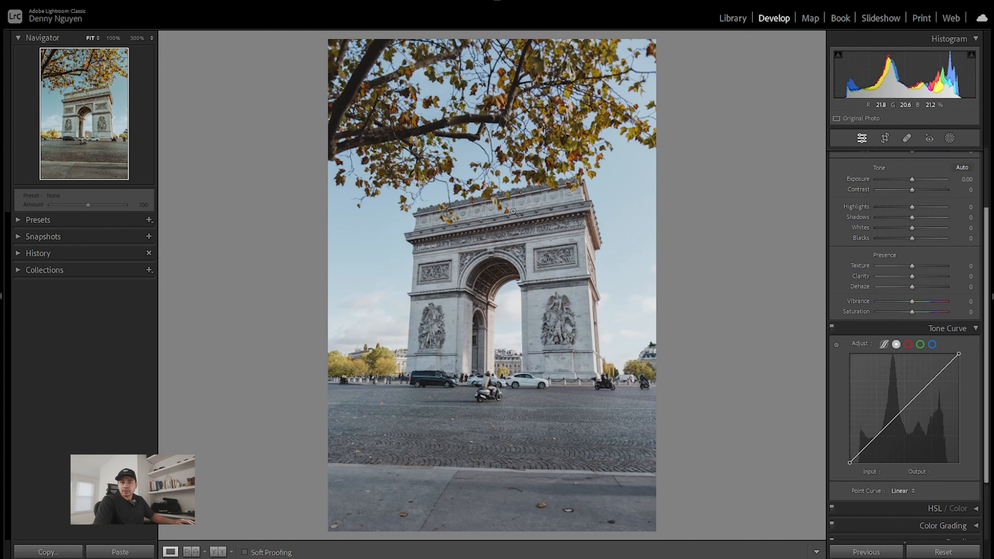
{"action": "left_click", "coordinate": [941, 373]}
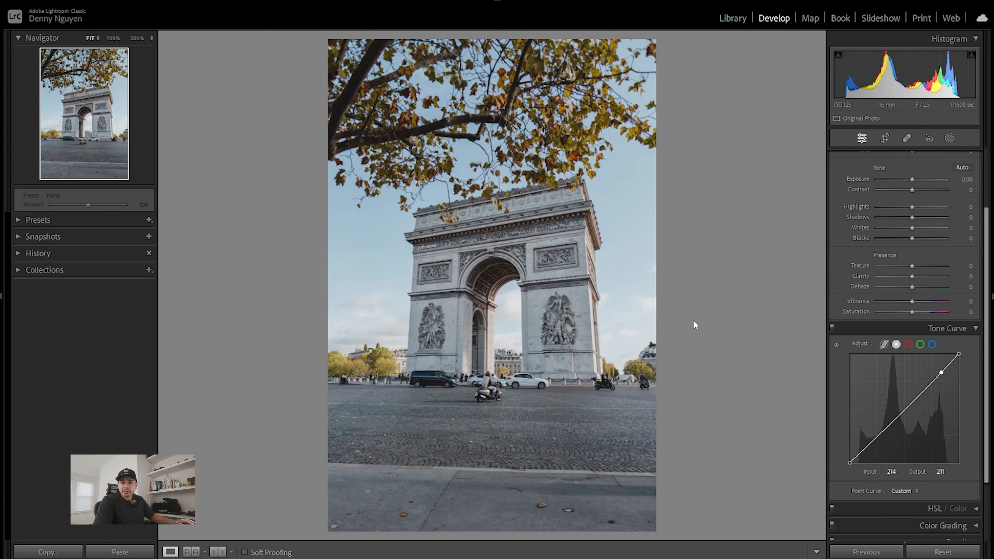
{"action": "left_click_drag", "start_coordinate": [941, 373], "coordinate": [944, 372]}
{"action": "left_click_drag", "start_coordinate": [959, 355], "coordinate": [974, 363]}
{"action": "left_click_drag", "start_coordinate": [878, 436], "coordinate": [878, 439]}
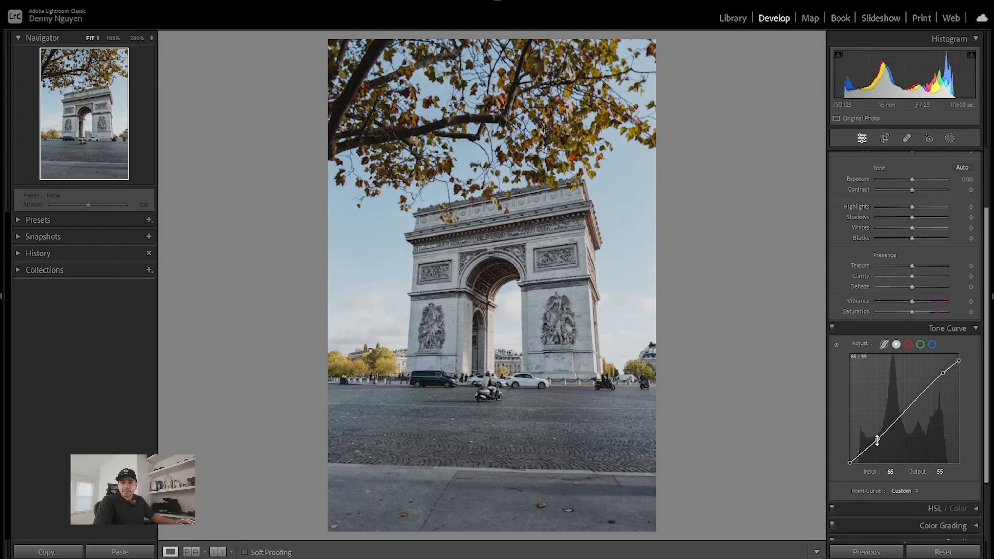
{"action": "left_click_drag", "start_coordinate": [876, 436], "coordinate": [838, 458]}
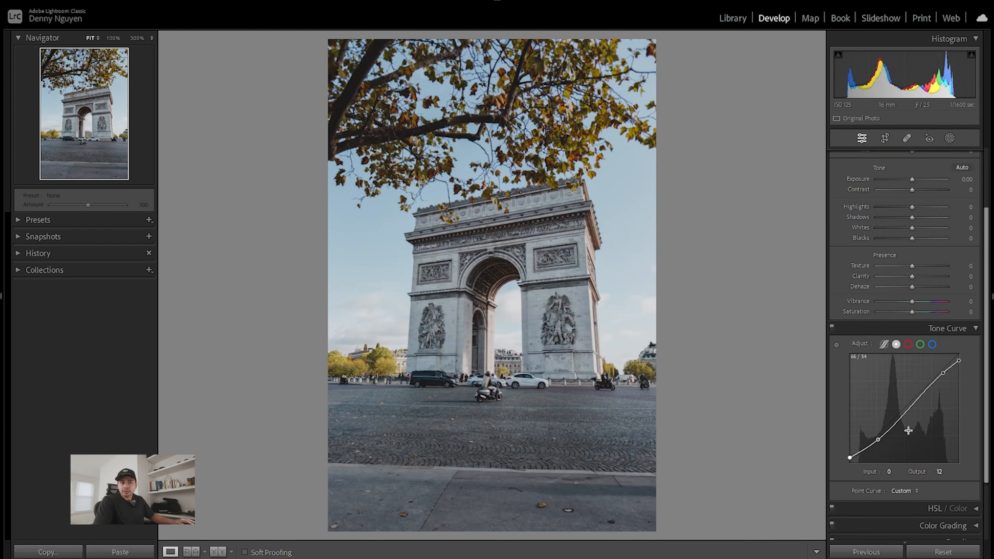
- Add a midtone point to the tone curve at input 130, output 127
{"action": "left_click", "coordinate": [908, 409]}
{"action": "left_click_drag", "start_coordinate": [908, 410], "coordinate": [907, 411]}
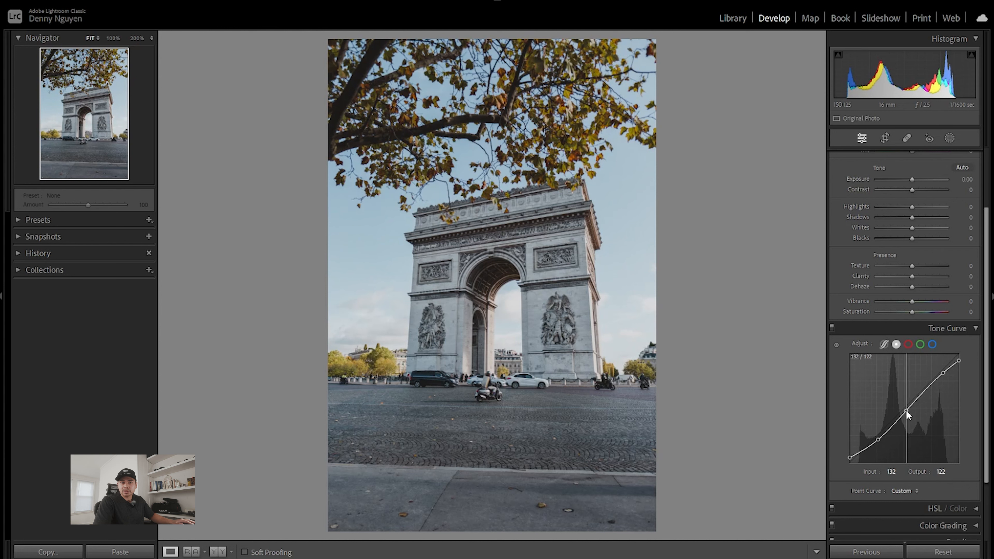
{"action": "left_click_drag", "start_coordinate": [907, 410], "coordinate": [906, 409]}
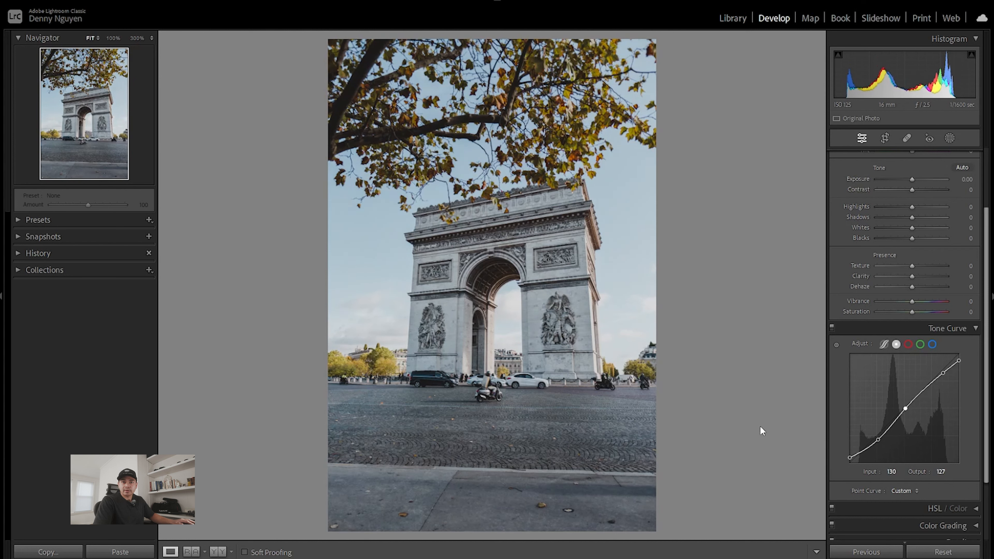
- Compare the photo with and without the tone curve, leave the curve enabled, and collapse its section
{"action": "left_click", "coordinate": [832, 328]}
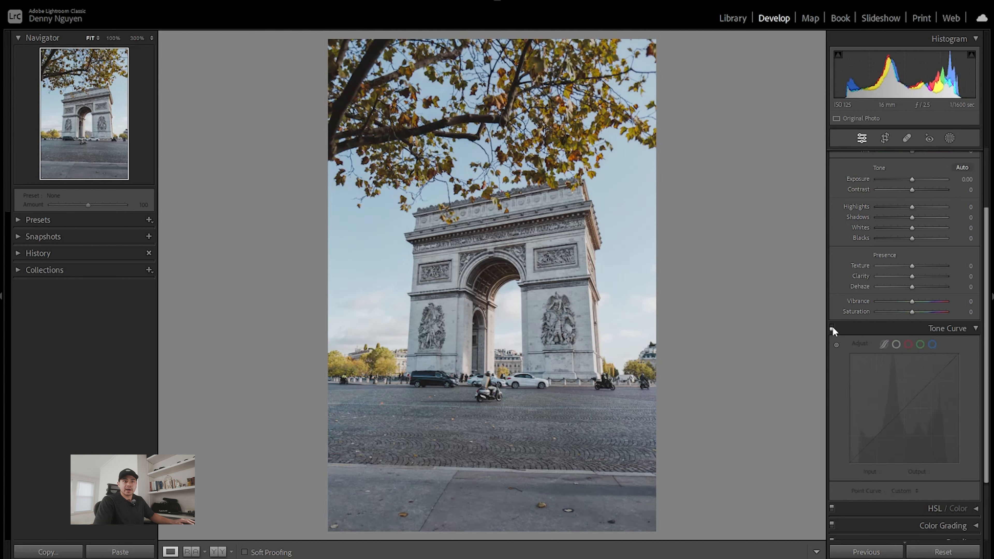
{"action": "left_click", "coordinate": [832, 328]}
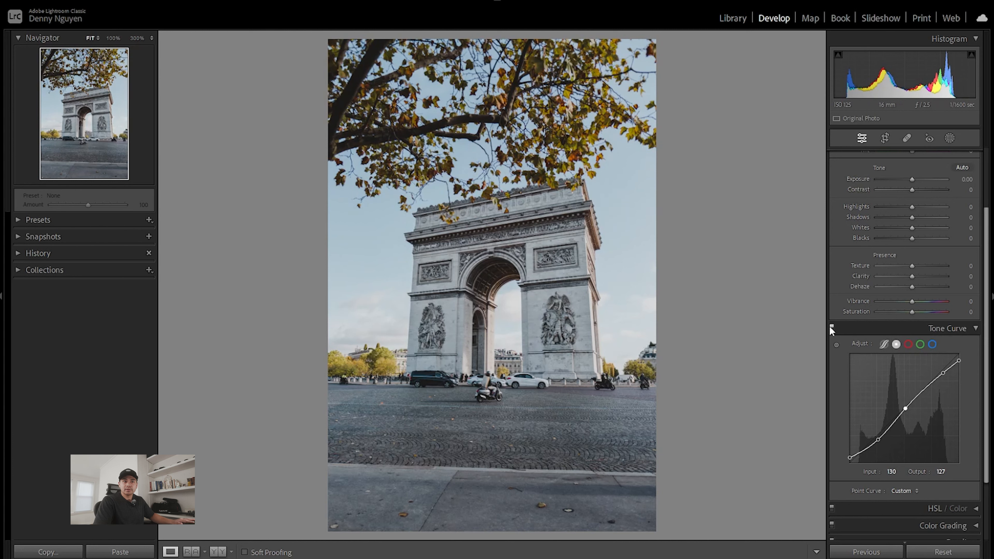
{"action": "left_click", "coordinate": [832, 328]}
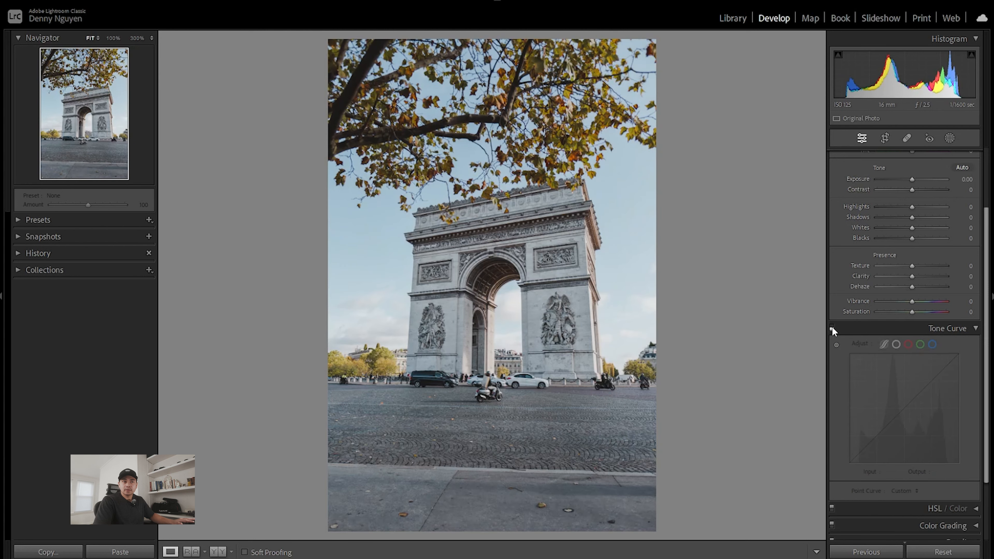
{"action": "left_click", "coordinate": [832, 328]}
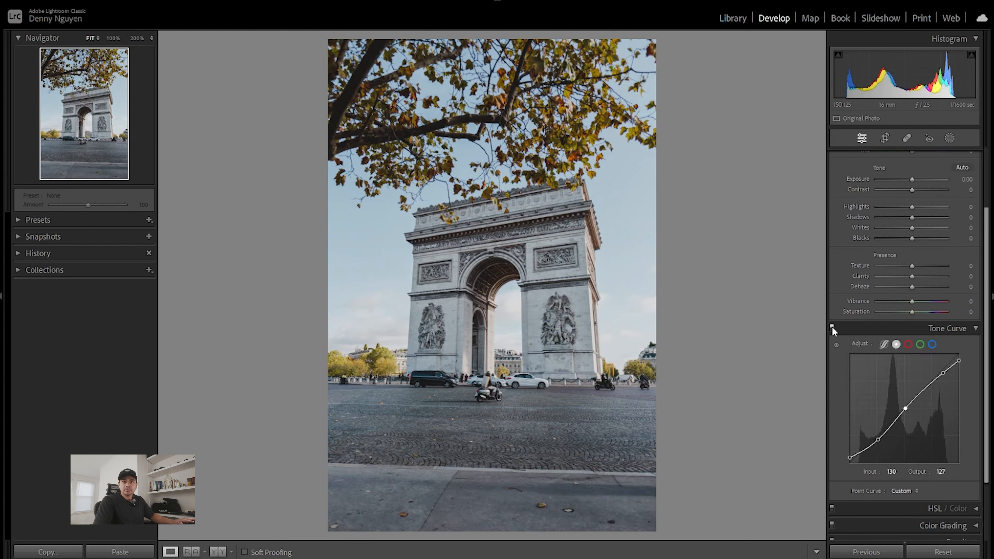
{"action": "left_click", "coordinate": [908, 329]}
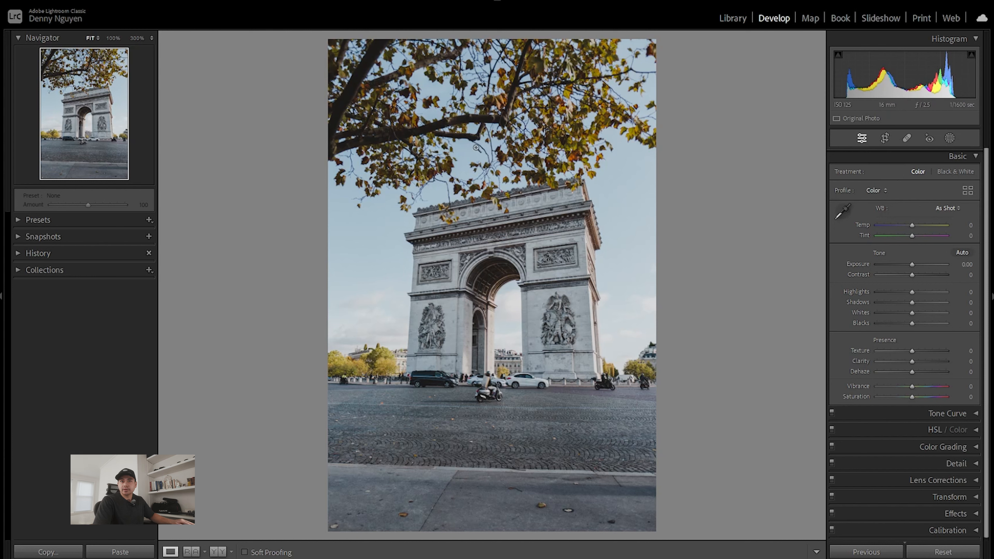
- Add a slightly tilted linear gradient mask fading from the upper branches down to the base of the arch
{"action": "left_click", "coordinate": [951, 142]}
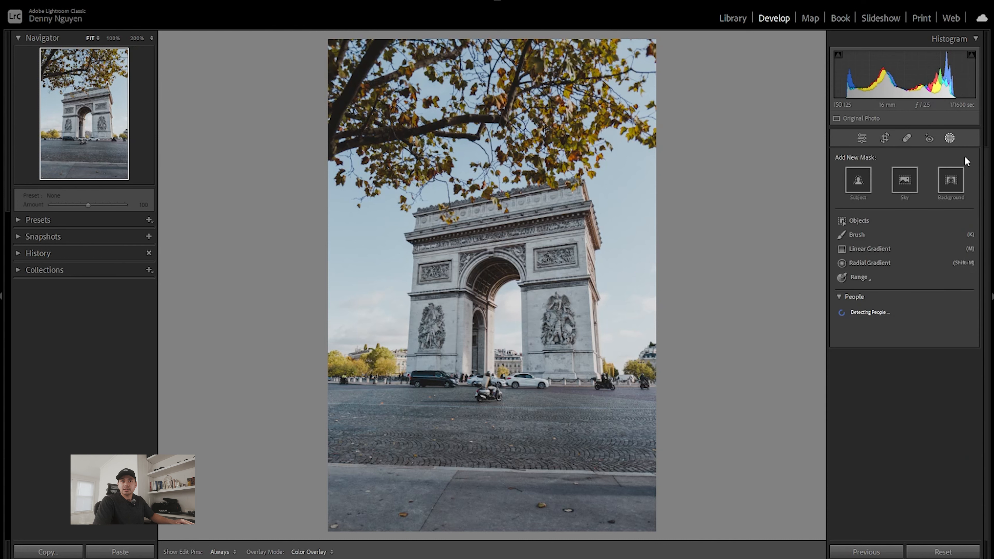
{"action": "left_click", "coordinate": [870, 250]}
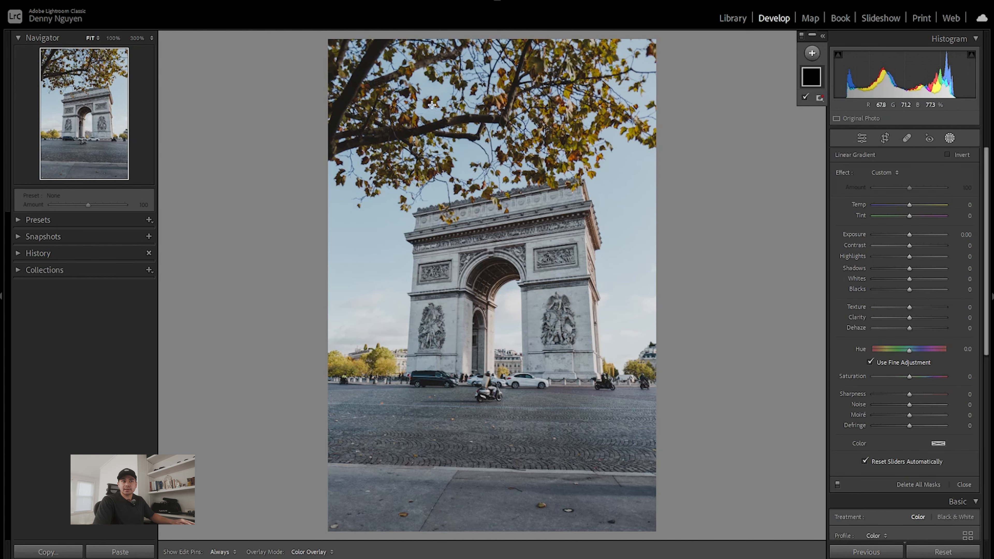
{"action": "left_click_drag", "start_coordinate": [436, 63], "coordinate": [484, 354]}
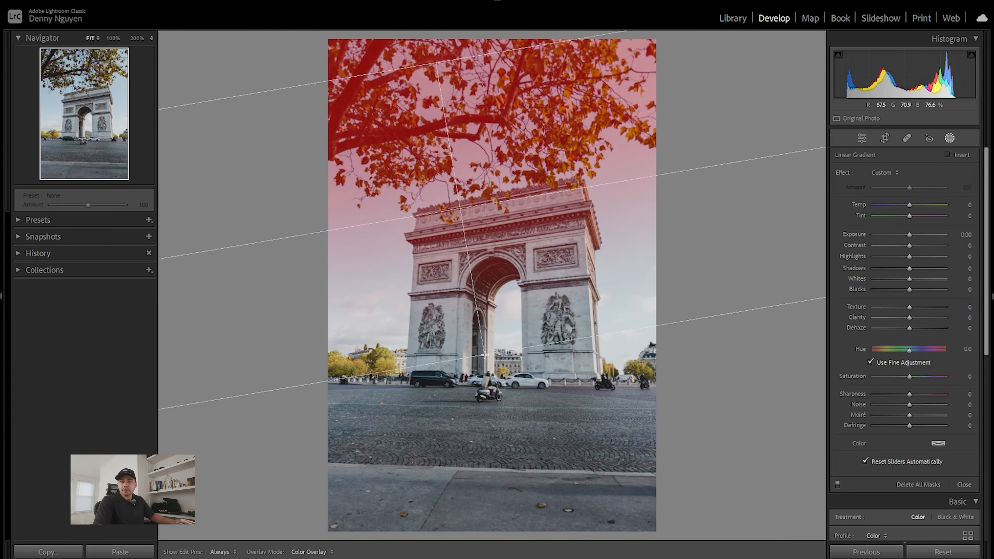
- Set the gradient mask's Exposure to 0.50 and Shadows to 20, and leave masking
{"action": "left_click", "coordinate": [965, 233]}
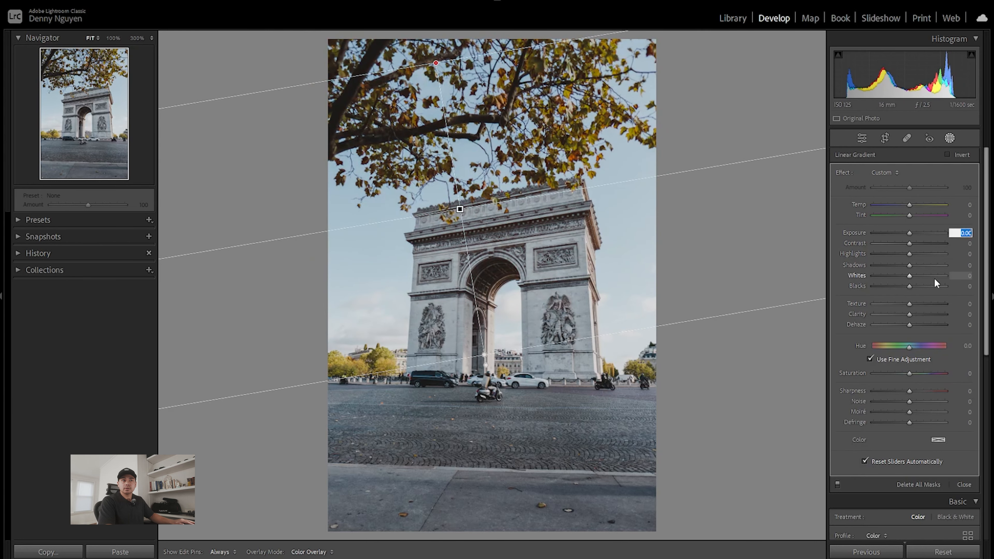
{"action": "type", "text": "0.4"}
{"action": "key", "text": "Return"}
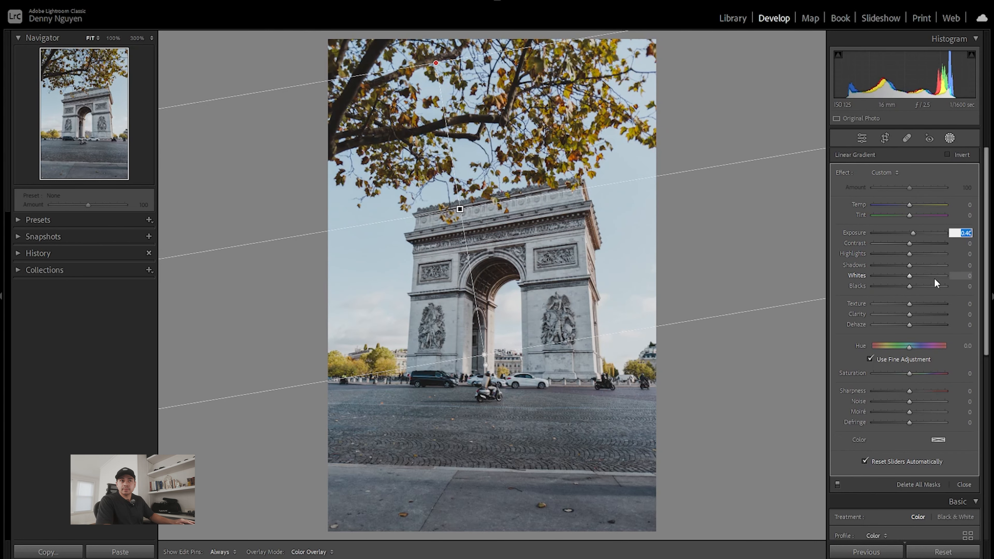
{"action": "key", "text": "Up"}
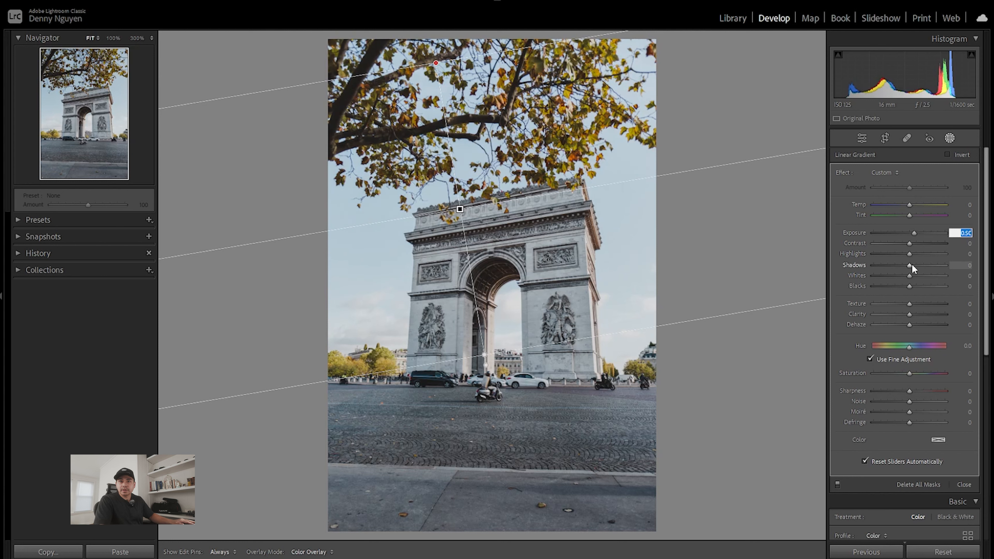
{"action": "key", "text": "Return"}
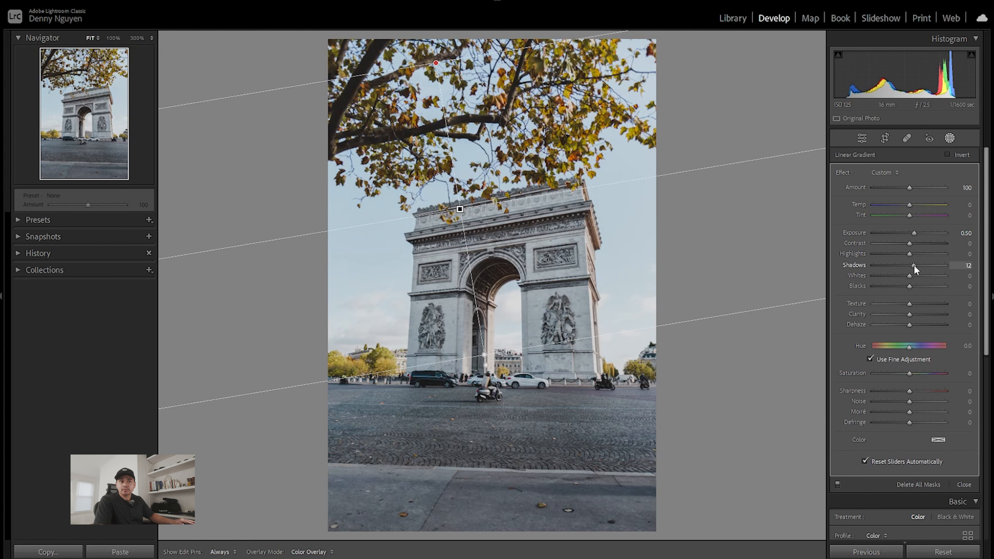
{"action": "left_click_drag", "start_coordinate": [916, 266], "coordinate": [918, 266]}
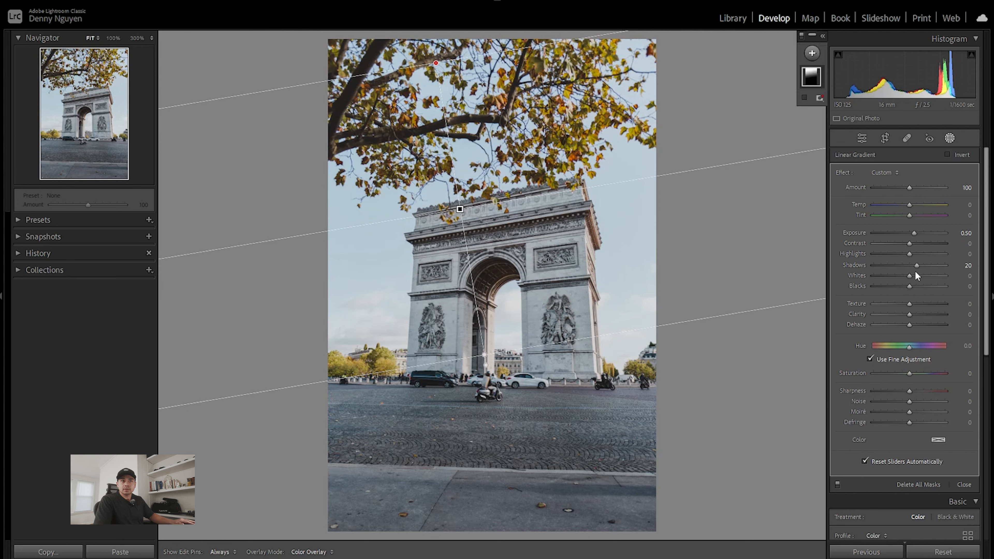
{"action": "key", "text": "Escape"}
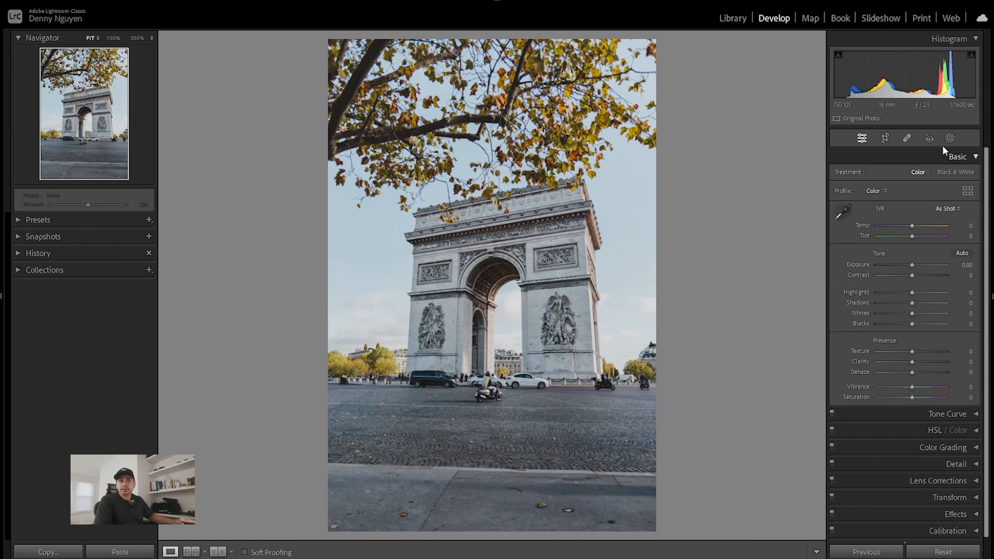
- Add a wide radial gradient mask over the autumn branches and position it on the upper-left part of the photo
{"action": "left_click", "coordinate": [950, 138]}
{"action": "left_click", "coordinate": [813, 54]}
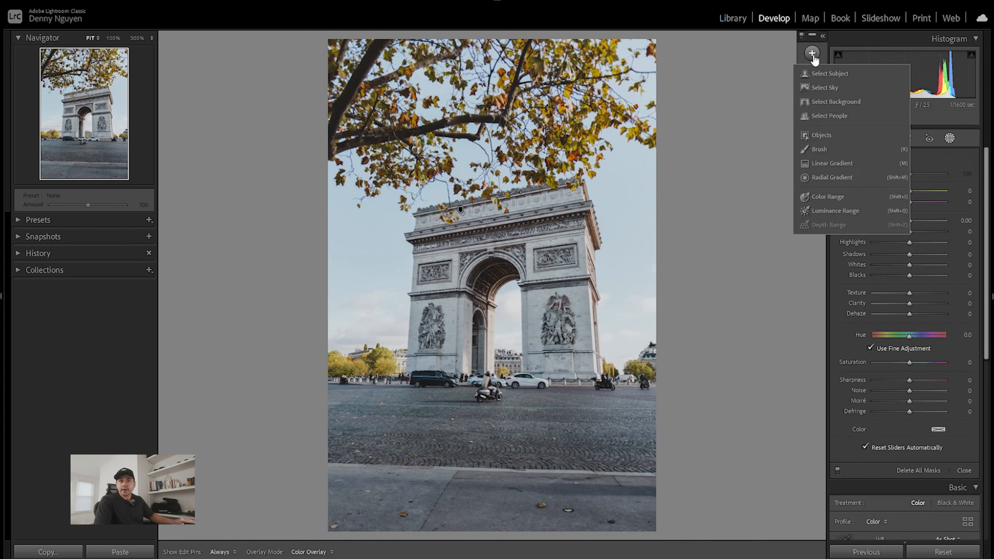
{"action": "left_click", "coordinate": [822, 178]}
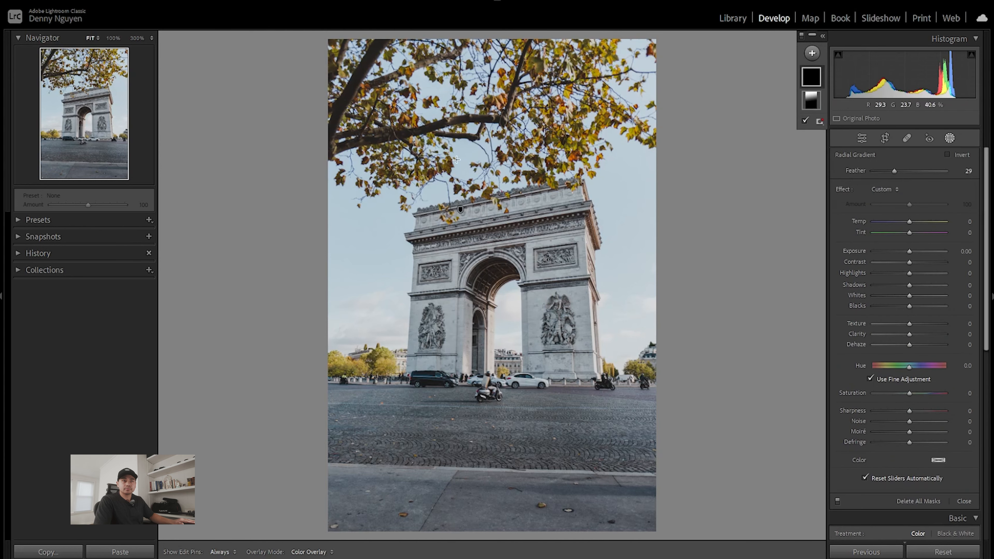
{"action": "left_click_drag", "start_coordinate": [377, 161], "coordinate": [546, 51]}
{"action": "left_click_drag", "start_coordinate": [490, 152], "coordinate": [613, 115]}
{"action": "left_click_drag", "start_coordinate": [418, 226], "coordinate": [417, 229]}
{"action": "left_click_drag", "start_coordinate": [430, 134], "coordinate": [432, 127]}
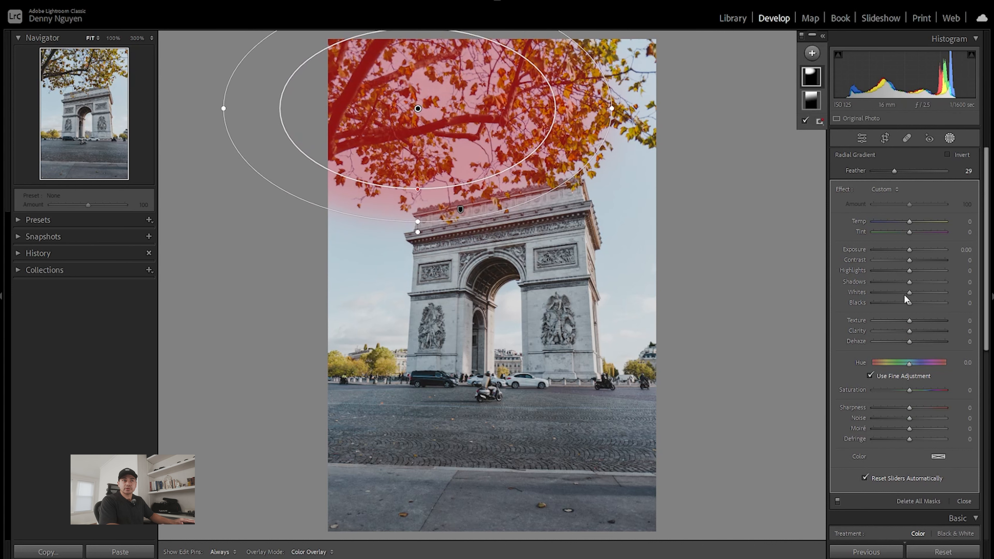
- Set the radial gradient mask's Exposure to 0.30 and leave masking
{"action": "left_click", "coordinate": [960, 249]}
{"action": "key", "text": "Up"}
{"action": "key", "text": "Up"}
{"action": "key", "text": "Up"}
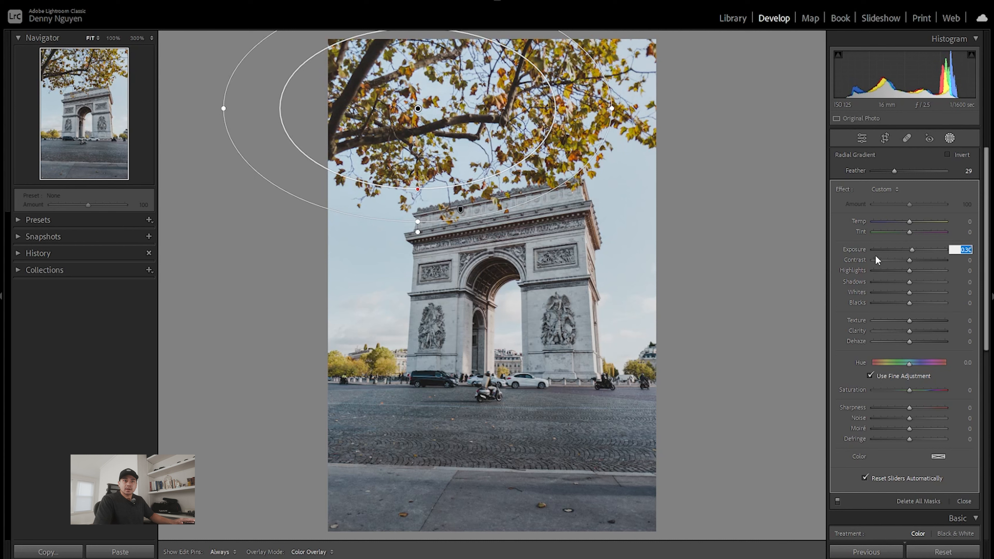
{"action": "key", "text": "Return"}
{"action": "key", "text": "Return"}
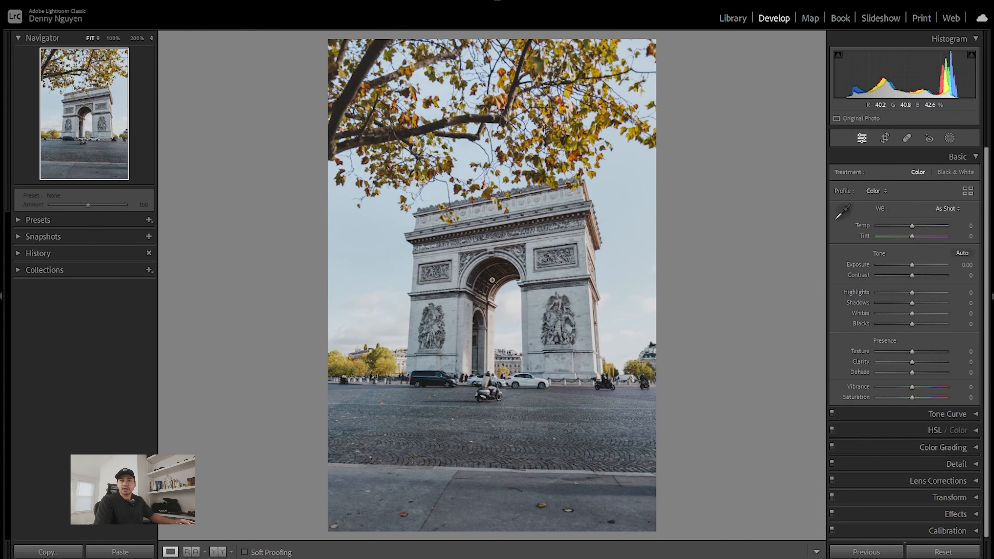
- Reopen masking to check the radial gradient mask in the mask list, and leave masking
{"action": "left_click", "coordinate": [950, 138]}
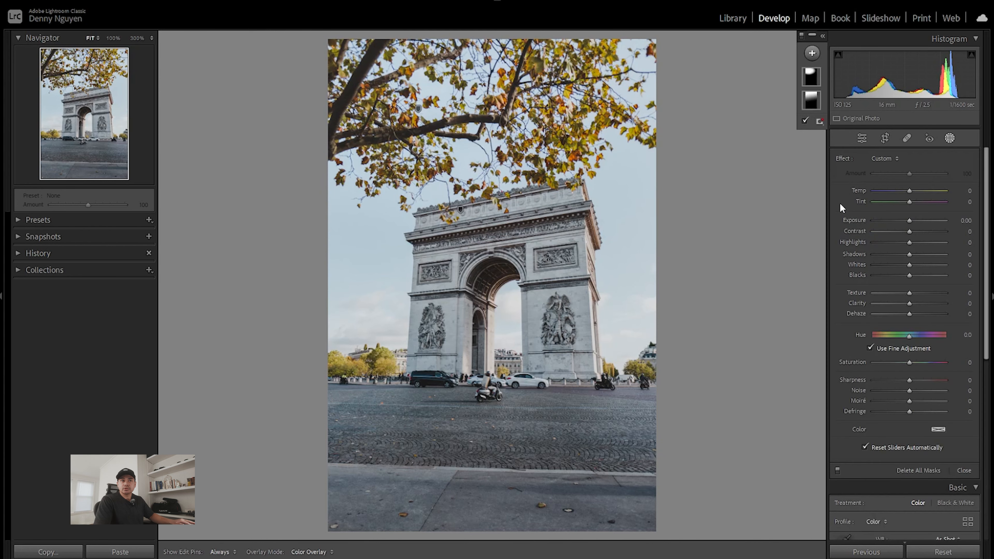
{"action": "mouse_move", "coordinate": [813, 73]}
{"action": "key", "text": "shift+w"}
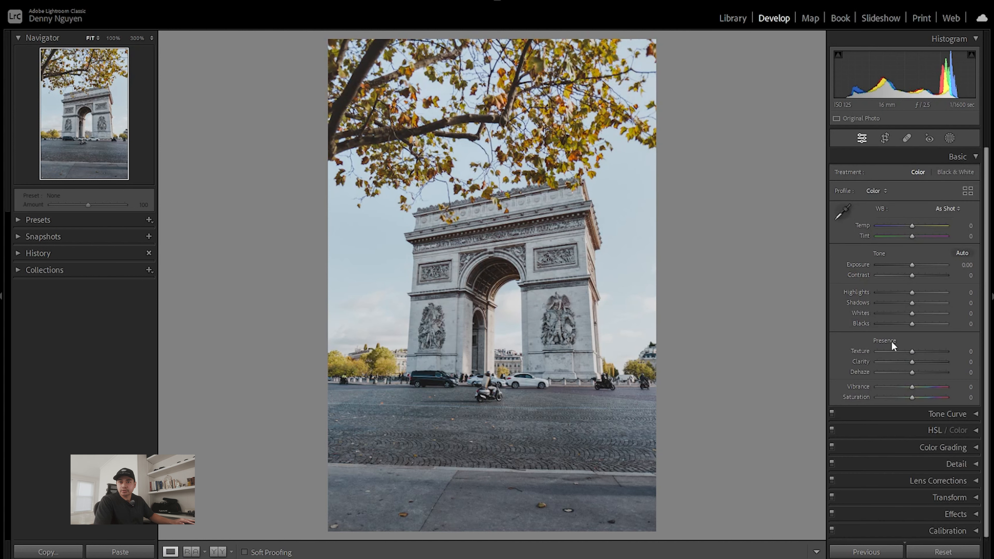
- Shift the hue of the yellow-orange leaves toward red in HSL, using targeted adjustment on the leaves above the arch
{"action": "scroll", "coordinate": [917, 361], "scroll_direction": "down", "scroll_amount": 1}
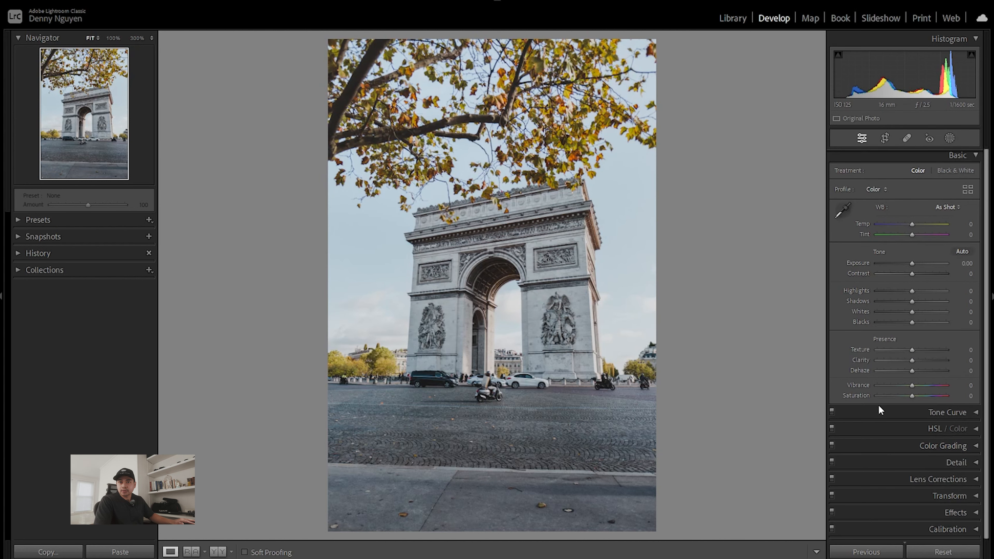
{"action": "left_click", "coordinate": [907, 428]}
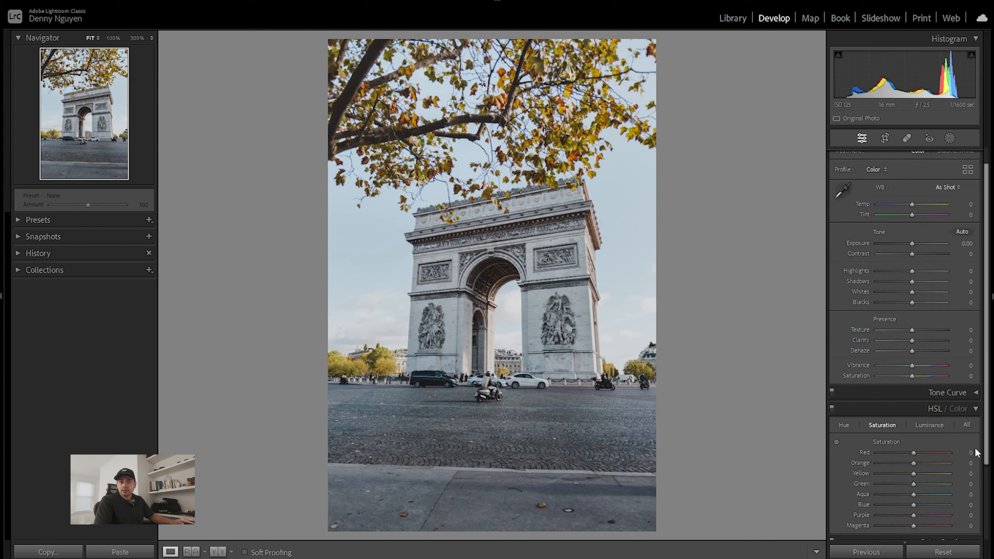
{"action": "scroll", "coordinate": [896, 421], "scroll_direction": "down", "scroll_amount": 3}
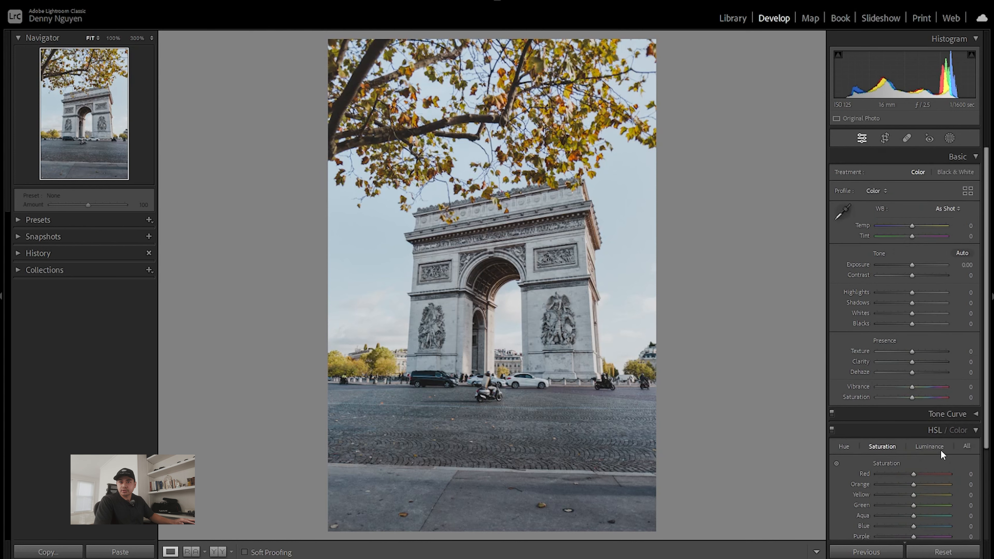
{"action": "scroll", "coordinate": [919, 396], "scroll_direction": "down", "scroll_amount": 1}
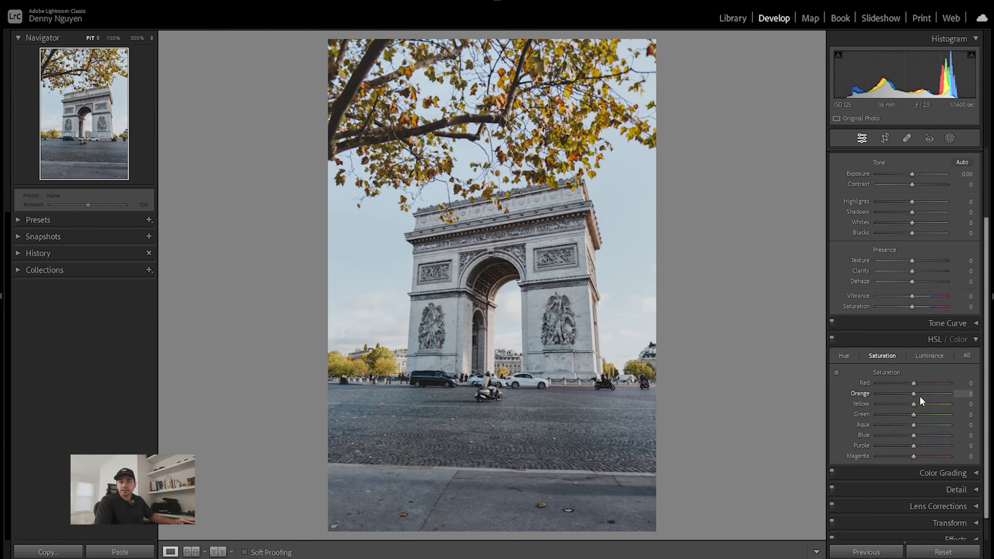
{"action": "left_click", "coordinate": [843, 356]}
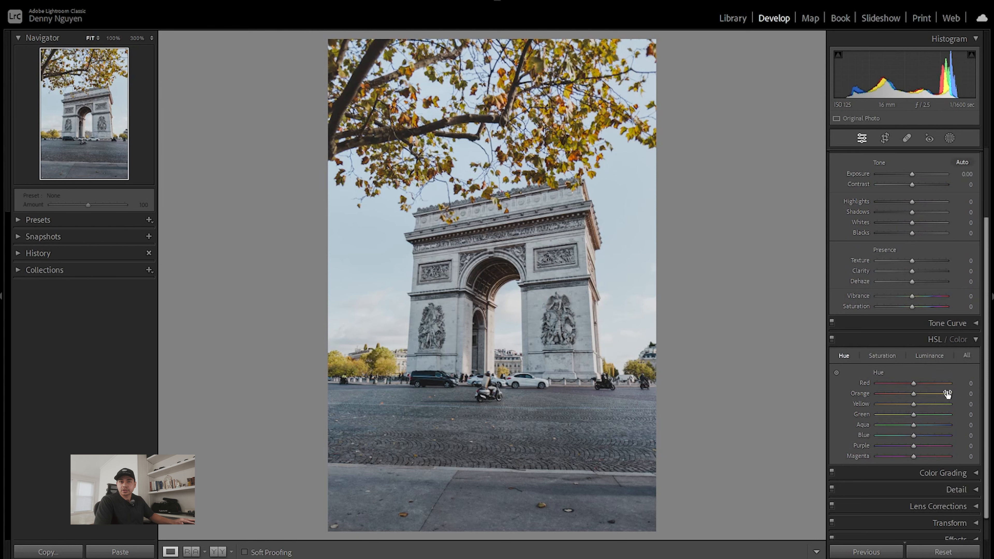
{"action": "left_click", "coordinate": [837, 372]}
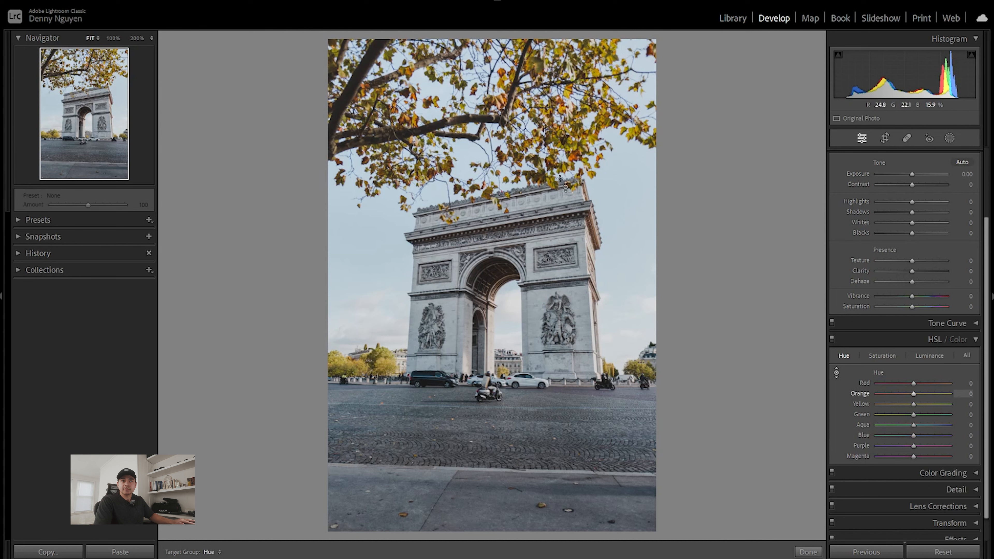
{"action": "left_click_drag", "start_coordinate": [545, 180], "coordinate": [545, 190]}
{"action": "left_click_drag", "start_coordinate": [546, 191], "coordinate": [545, 196]}
- With targeted adjustment on the leaves, raise their saturation slightly and their Orange luminance to +48
{"action": "left_click", "coordinate": [888, 355]}
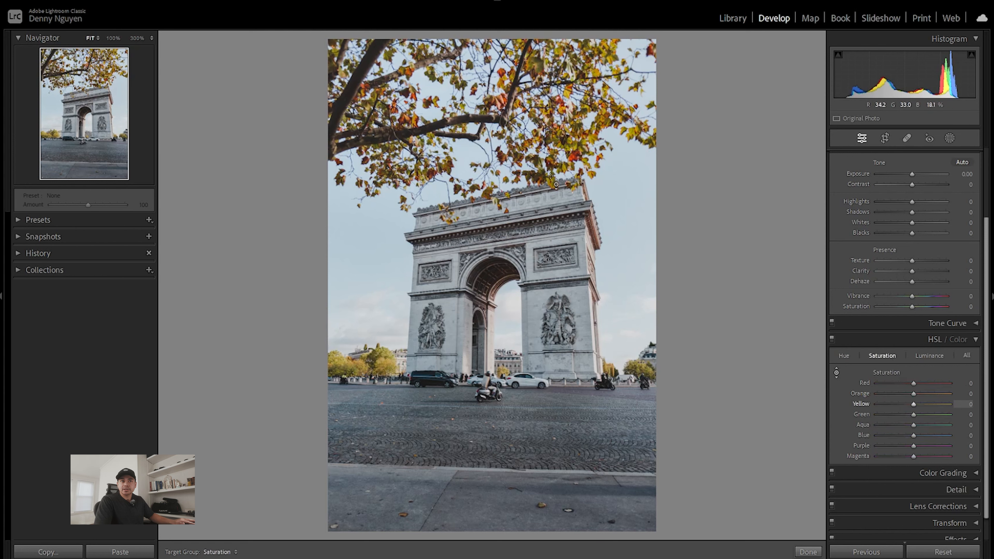
{"action": "left_click_drag", "start_coordinate": [545, 192], "coordinate": [545, 187]}
{"action": "left_click", "coordinate": [933, 356]}
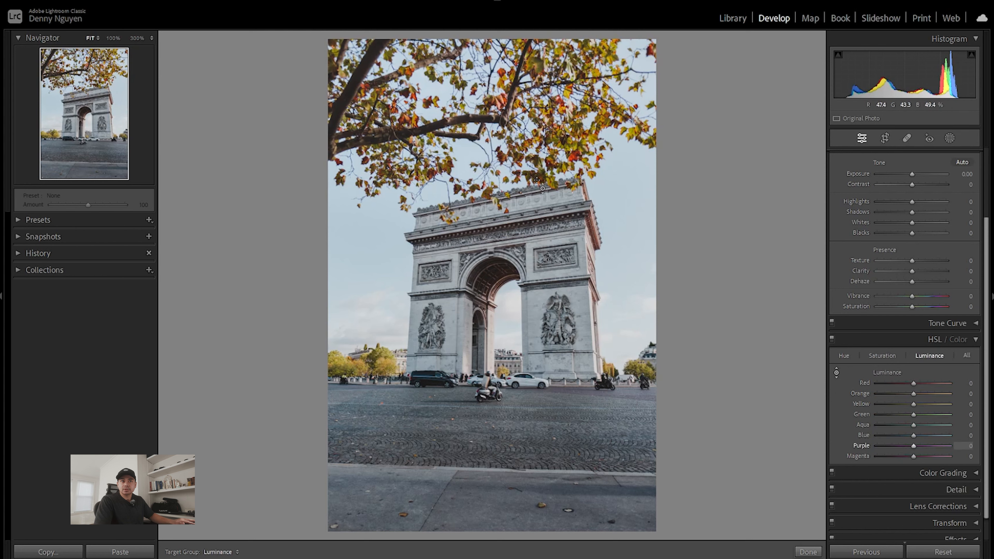
{"action": "left_click_drag", "start_coordinate": [502, 103], "coordinate": [501, 96]}
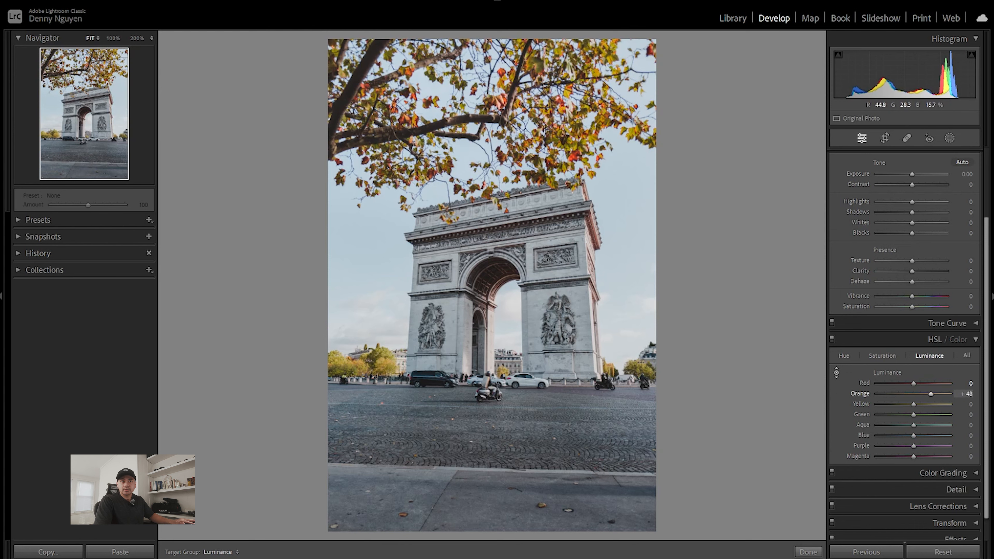
- Collapse the HSL section, compare the photo before and after side by side, and return to the single-photo view
{"action": "left_click", "coordinate": [901, 342]}
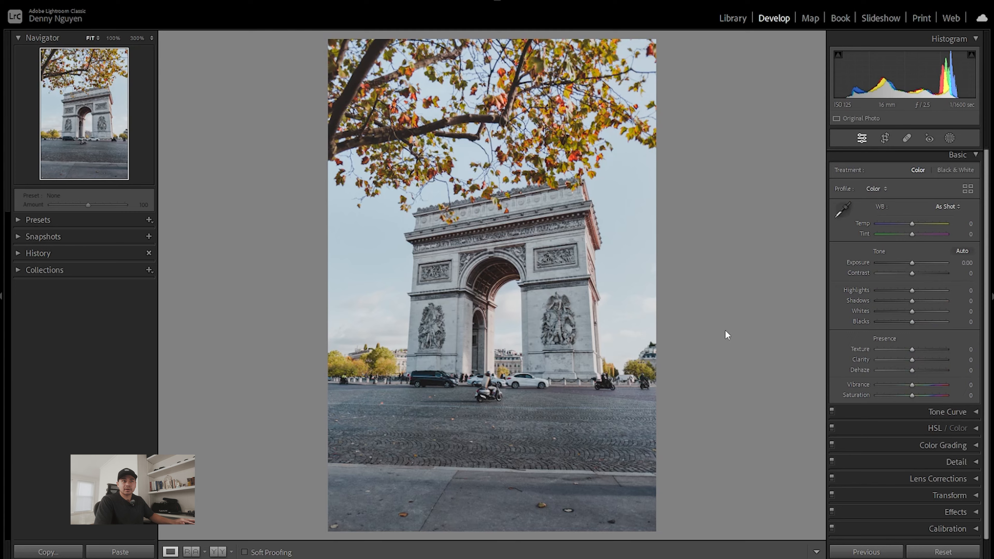
{"action": "left_click", "coordinate": [216, 552]}
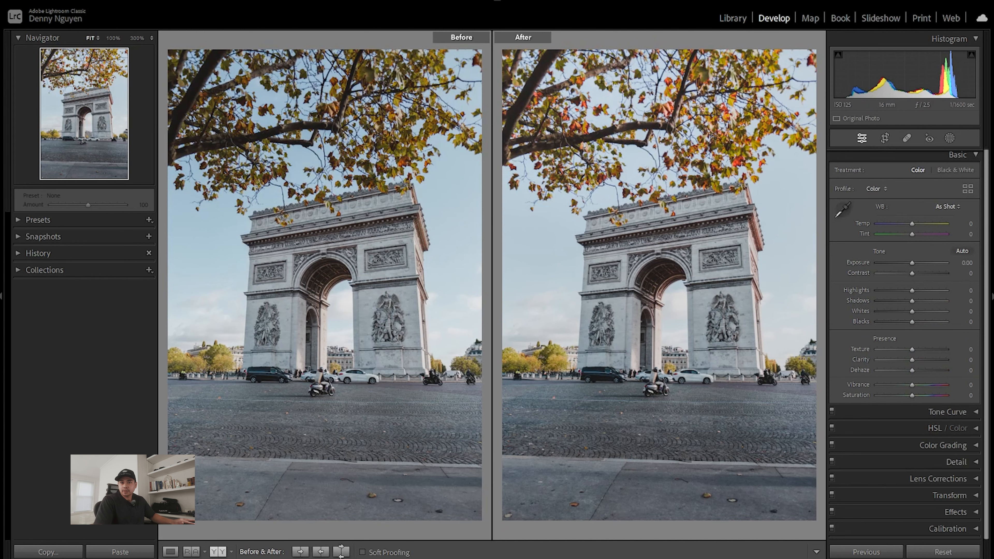
{"action": "left_click", "coordinate": [170, 552]}
- Tint the highlights in Color Grading with Hue 40 and Saturation 15
{"action": "left_click", "coordinate": [911, 444]}
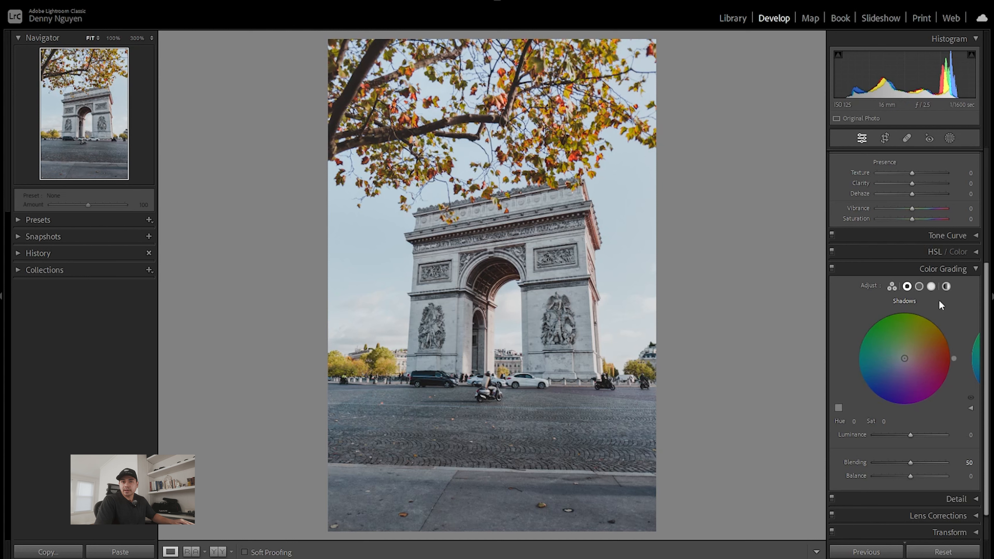
{"action": "left_click", "coordinate": [932, 287]}
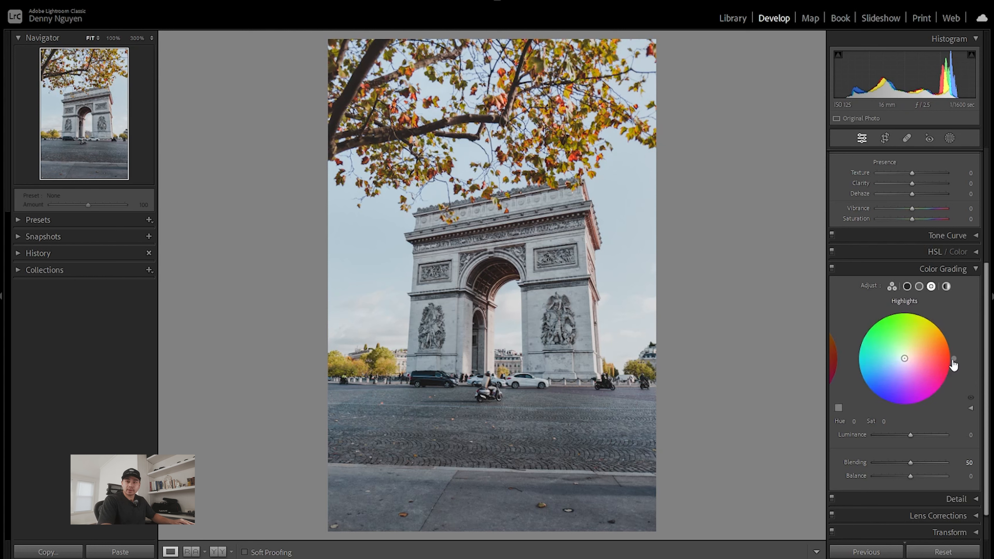
{"action": "left_click", "coordinate": [854, 421]}
{"action": "type", "text": "40"}
{"action": "left_click", "coordinate": [883, 422]}
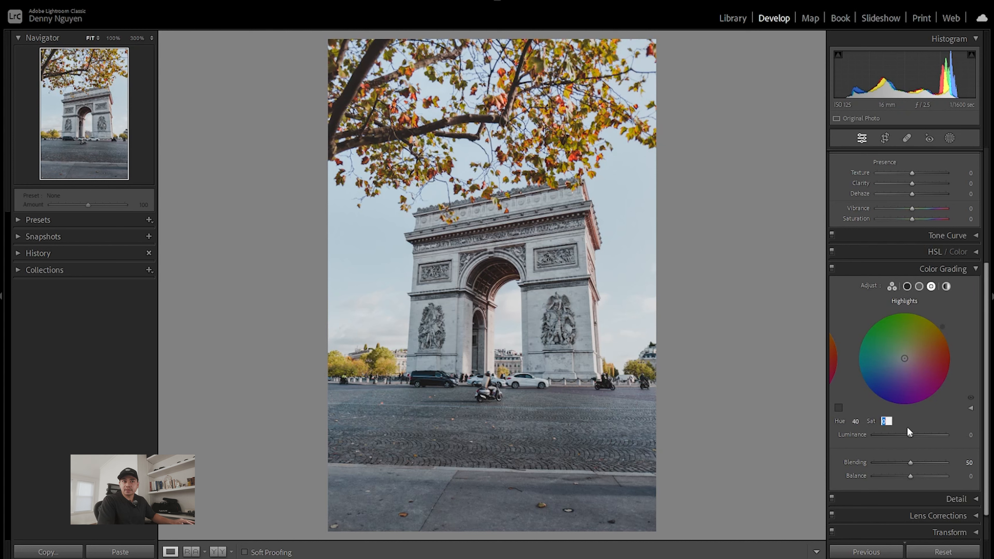
{"action": "type", "text": "15"}
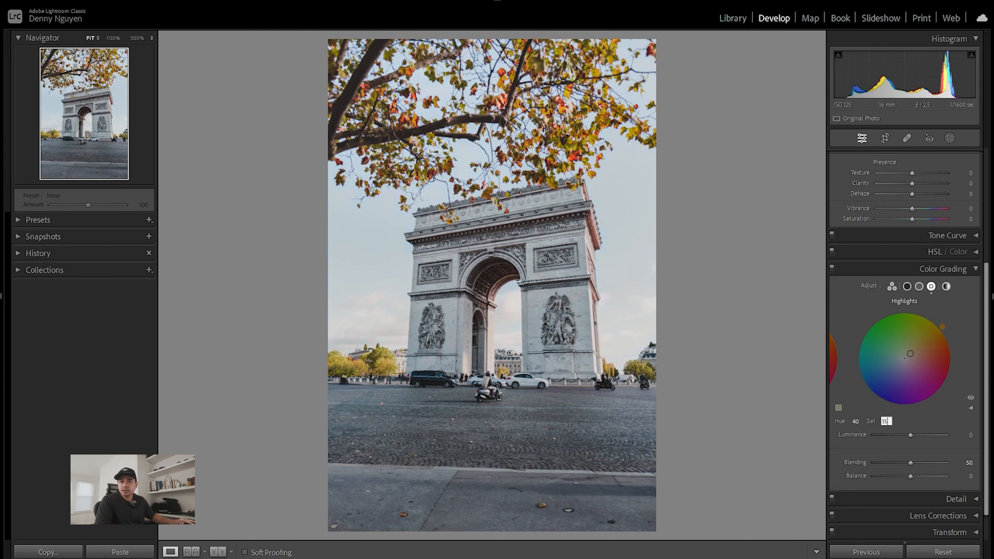
- Tint the shadows in Color Grading with Hue 40 and Saturation 7
{"action": "left_click", "coordinate": [907, 286]}
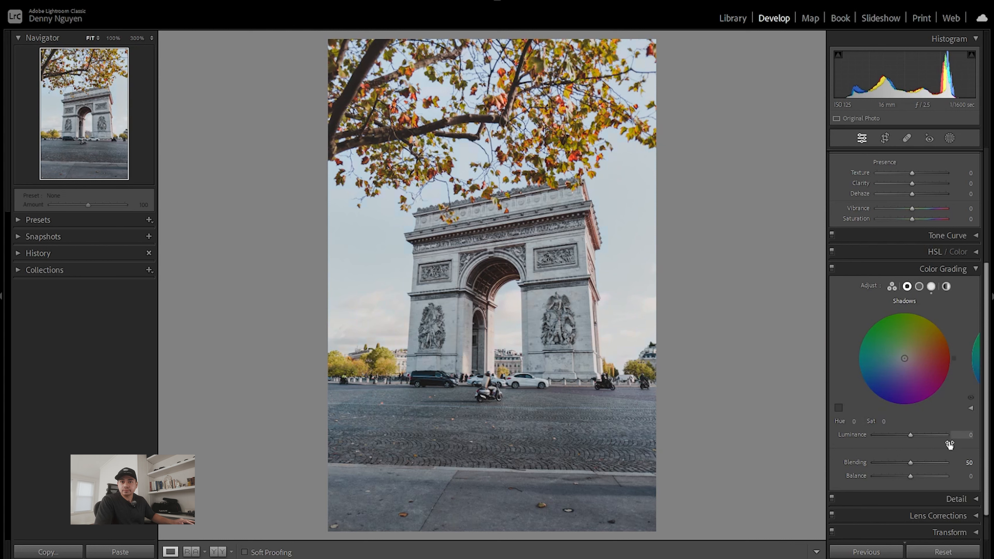
{"action": "left_click", "coordinate": [855, 421]}
{"action": "type", "text": "40"}
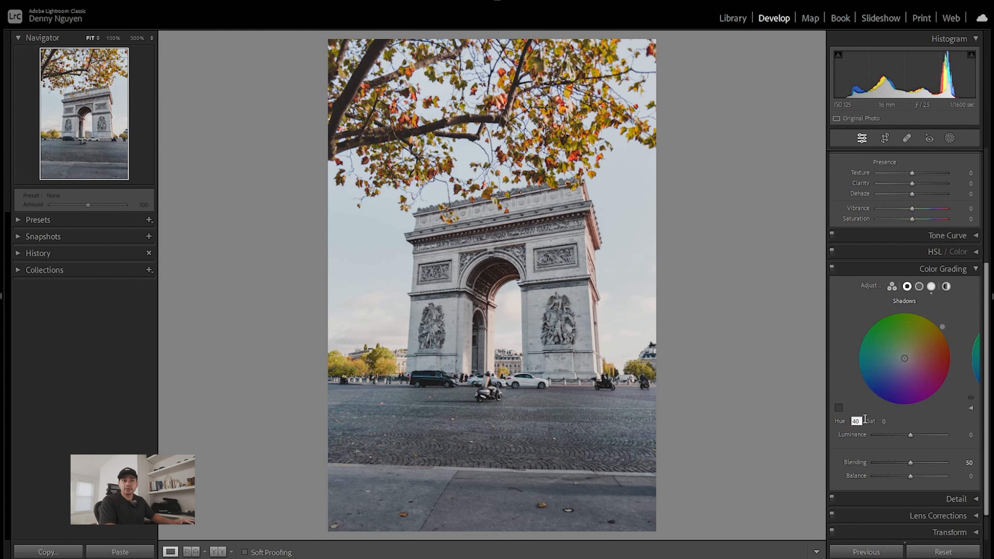
{"action": "left_click", "coordinate": [886, 422]}
{"action": "type", "text": "7"}
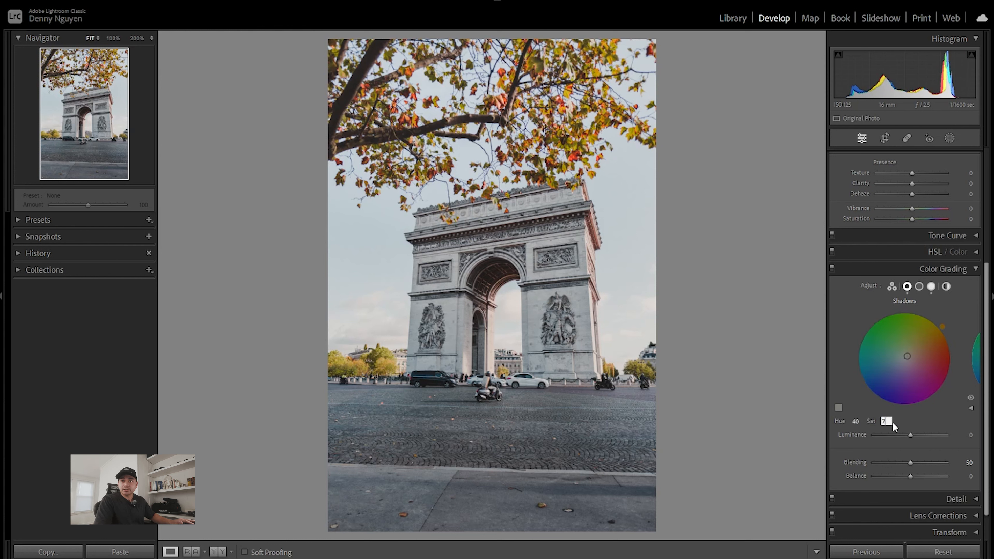
{"action": "key", "text": "Return"}
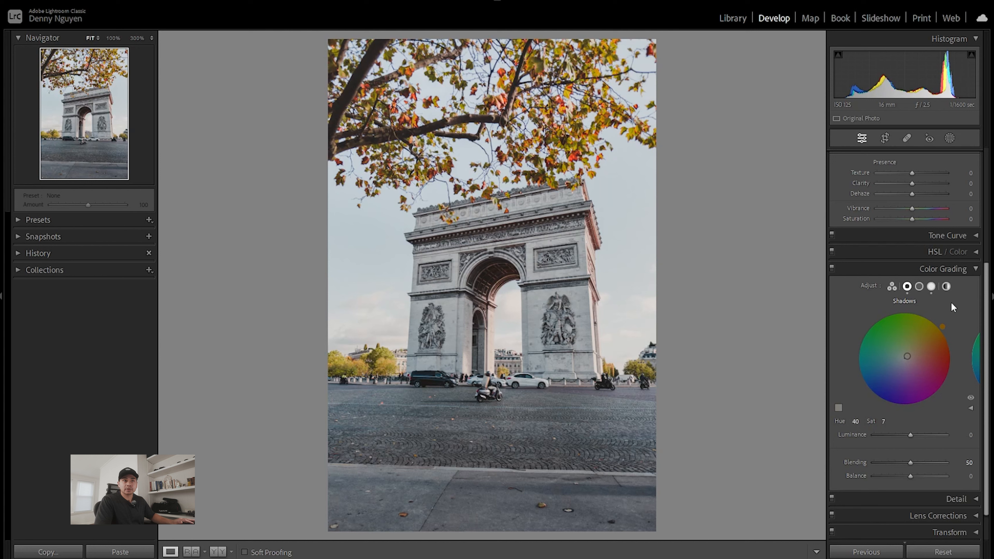
- Compare the photo with and without Color Grading, leave it enabled, and collapse its section
{"action": "left_click", "coordinate": [831, 268]}
{"action": "left_click", "coordinate": [832, 268]}
{"action": "left_click", "coordinate": [832, 269]}
{"action": "left_click", "coordinate": [831, 269]}
{"action": "left_click", "coordinate": [906, 270]}
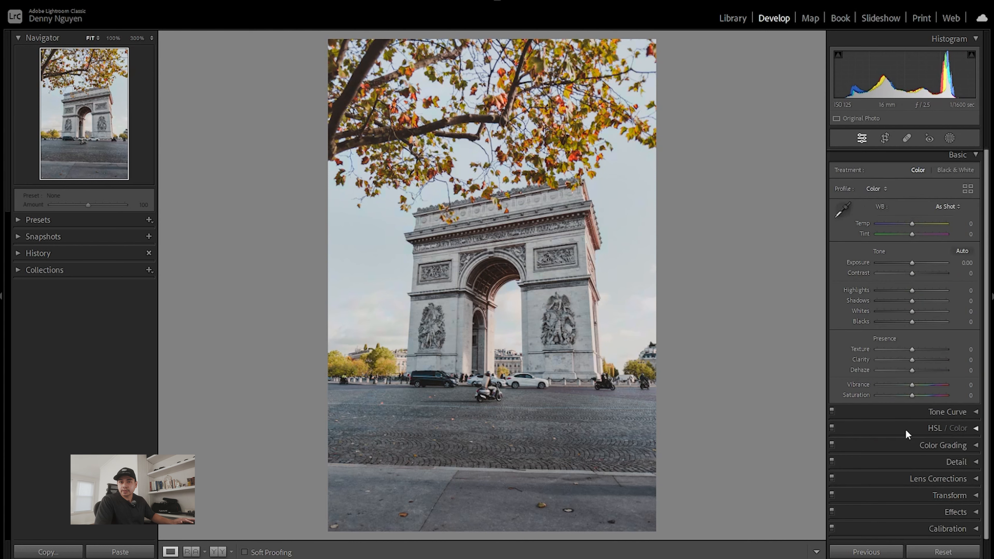
- Add film grain in Effects with an Amount of 42 and collapse the section
{"action": "left_click", "coordinate": [897, 514]}
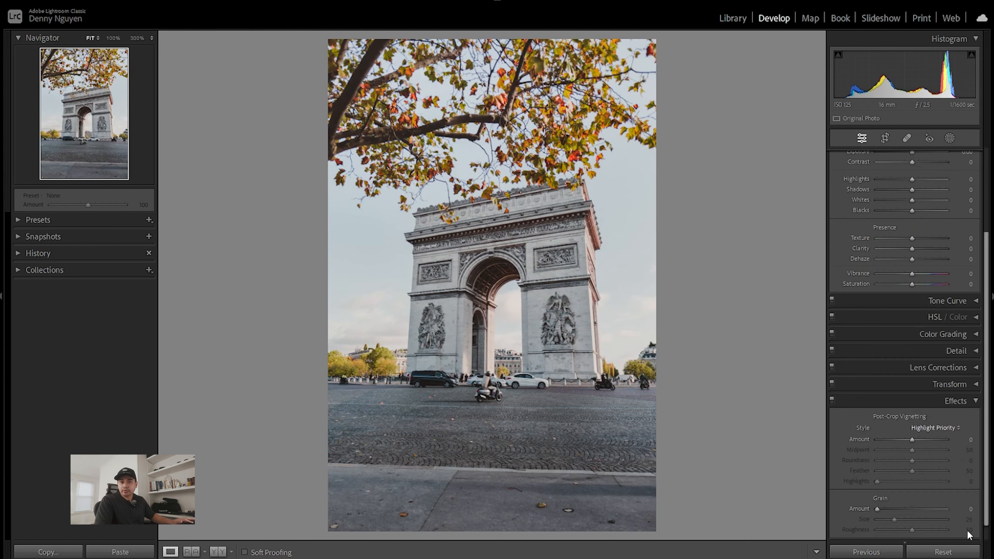
{"action": "left_click_drag", "start_coordinate": [876, 491], "coordinate": [901, 496]}
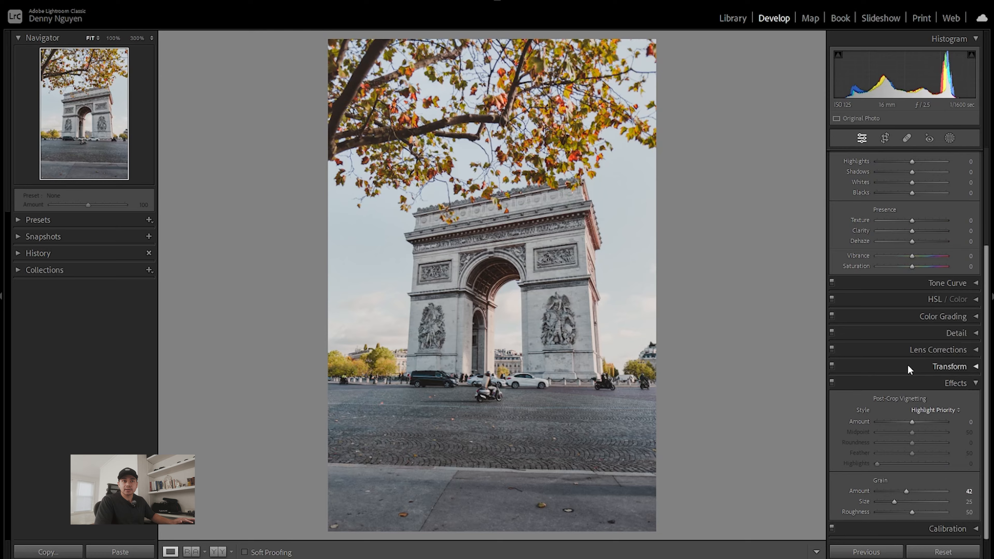
{"action": "left_click", "coordinate": [901, 383]}
- Inspect the arch at 100%, compare it with and without the grain effect, leave it enabled, and return to the full view
{"action": "left_click", "coordinate": [565, 228]}
{"action": "left_click_drag", "start_coordinate": [588, 366], "coordinate": [712, 242]}
{"action": "left_click_drag", "start_coordinate": [451, 424], "coordinate": [589, 123]}
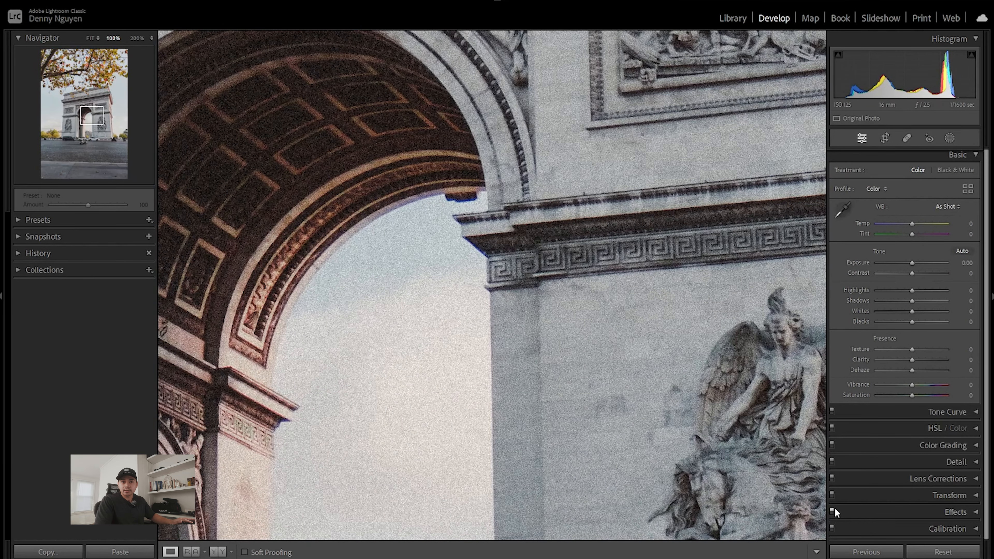
{"action": "left_click_drag", "start_coordinate": [444, 338], "coordinate": [535, 240]}
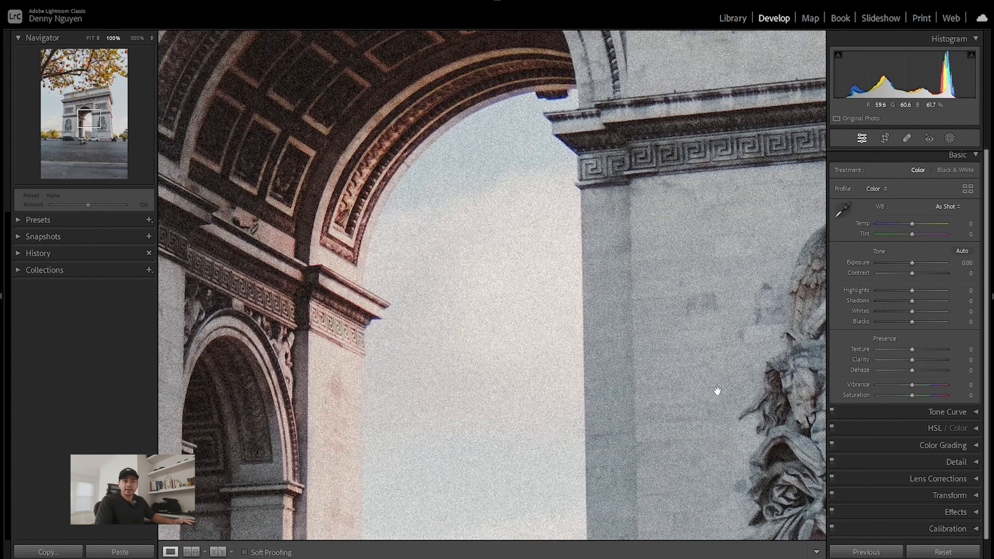
{"action": "left_click", "coordinate": [832, 511]}
{"action": "left_click", "coordinate": [832, 512]}
{"action": "left_click", "coordinate": [566, 356]}
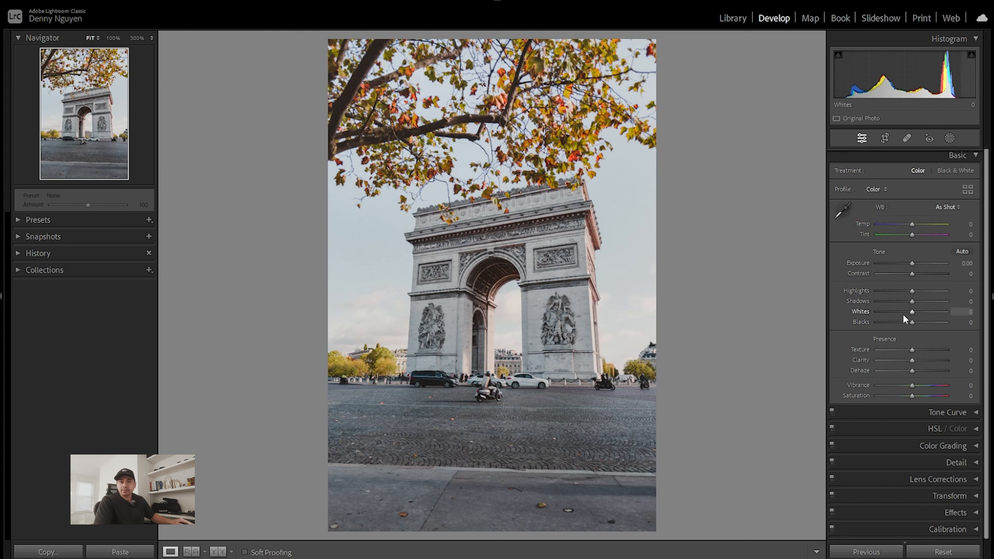
- Set the arch photo's Basic tone values to Shadows +19, Whites -26, Blacks +22 and Exposure +0.30
{"action": "left_click_drag", "start_coordinate": [913, 301], "coordinate": [917, 301]}
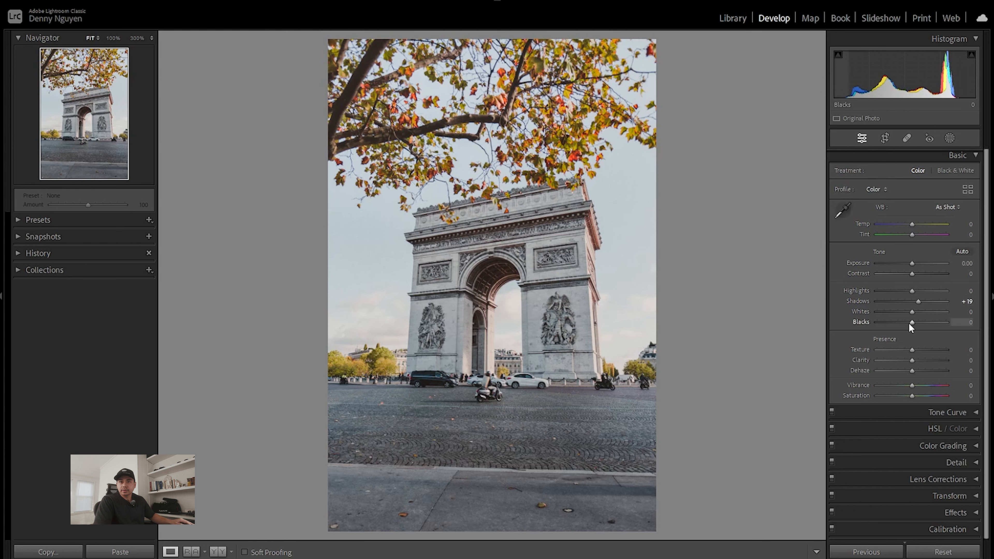
{"action": "left_click_drag", "start_coordinate": [912, 322], "coordinate": [902, 314]}
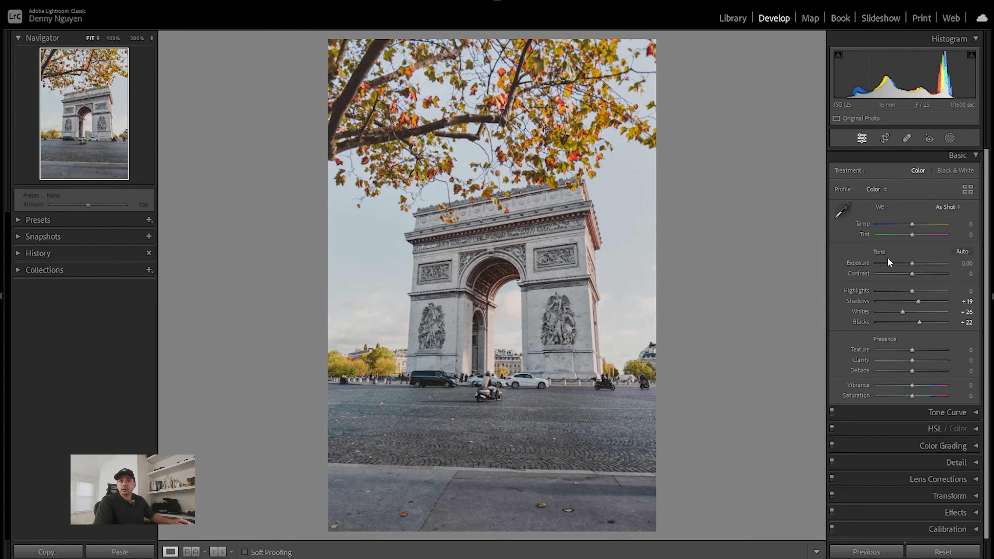
{"action": "left_click", "coordinate": [967, 263]}
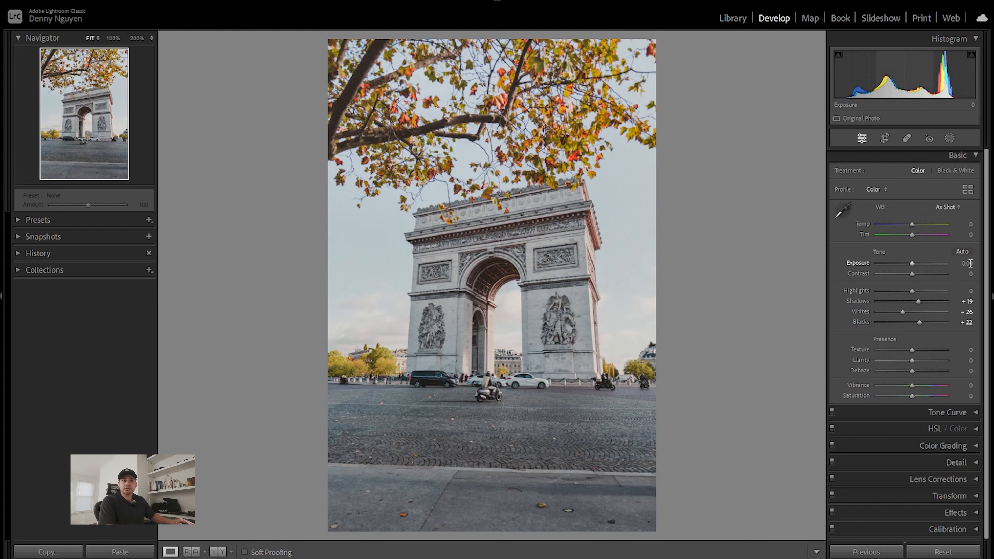
{"action": "key", "text": "Up"}
{"action": "key", "text": "Up"}
{"action": "key", "text": "Up"}
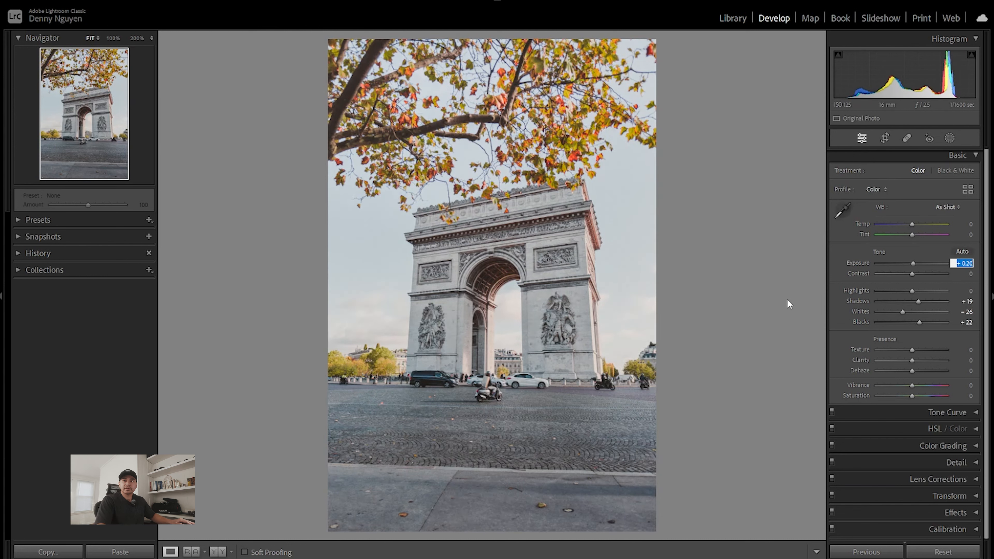
{"action": "key", "text": "Return"}
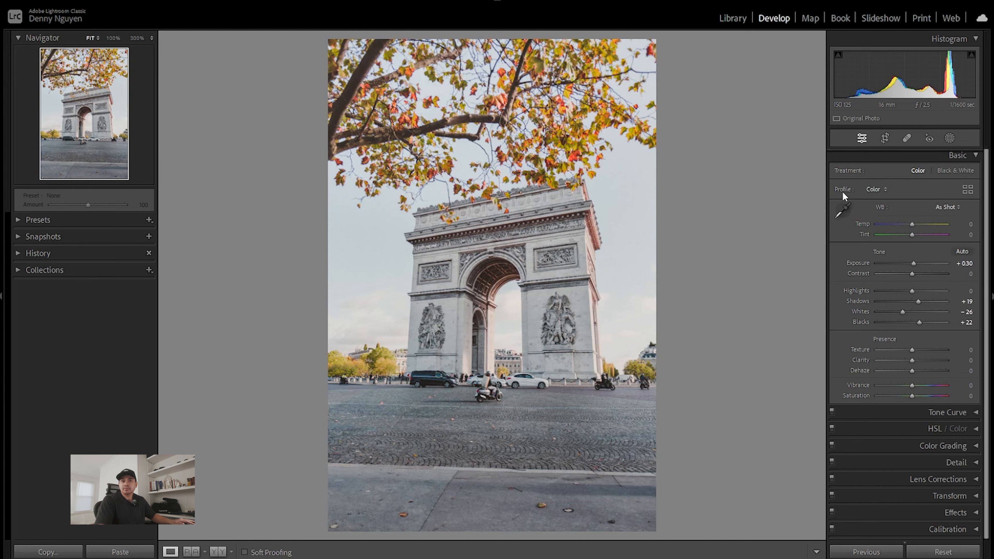
- Examine the profiles available for the Arc de Triomphe photo in the Profile Browser and the profile list, keeping the Color profile
{"action": "left_click", "coordinate": [968, 190]}
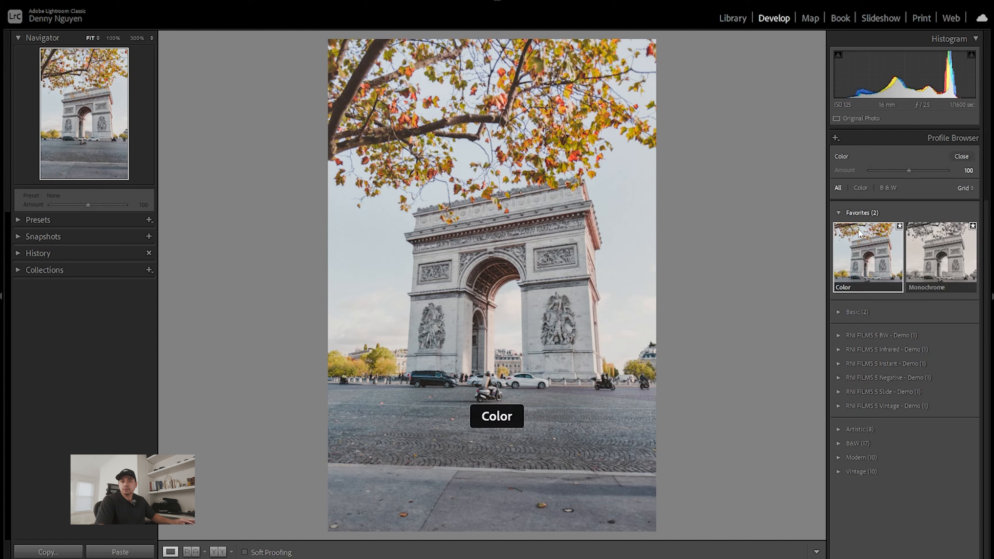
{"action": "left_click", "coordinate": [838, 213]}
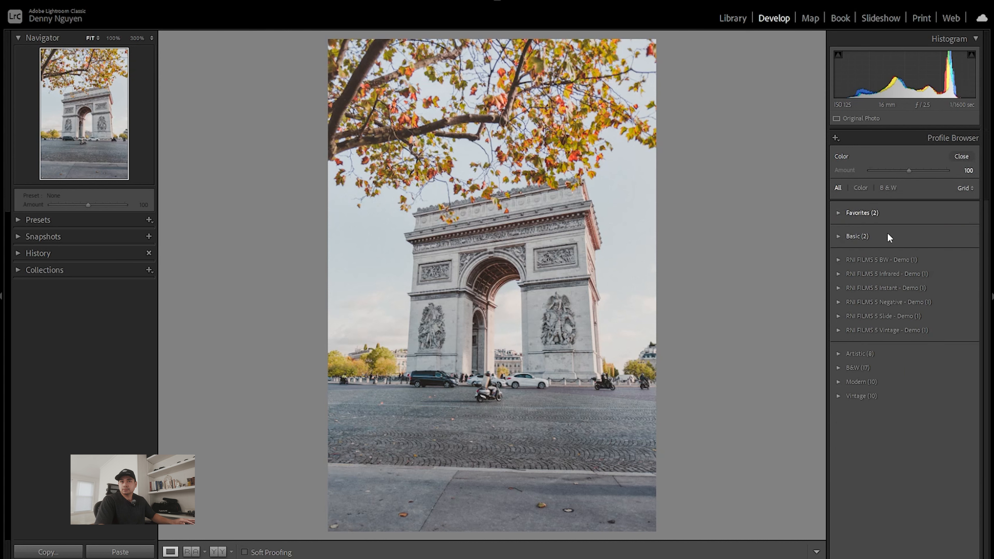
{"action": "left_click", "coordinate": [966, 157]}
{"action": "left_click", "coordinate": [886, 189]}
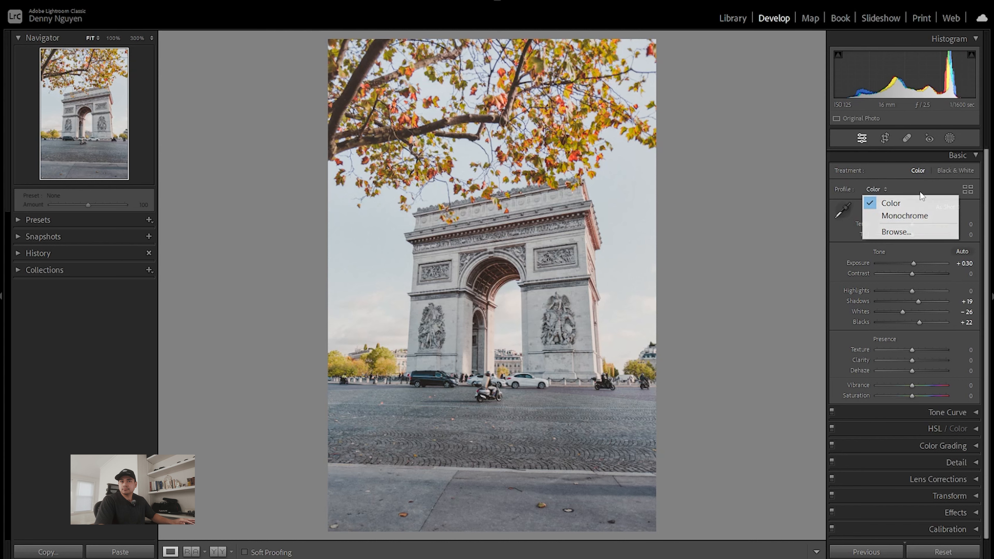
{"action": "left_click", "coordinate": [970, 196]}
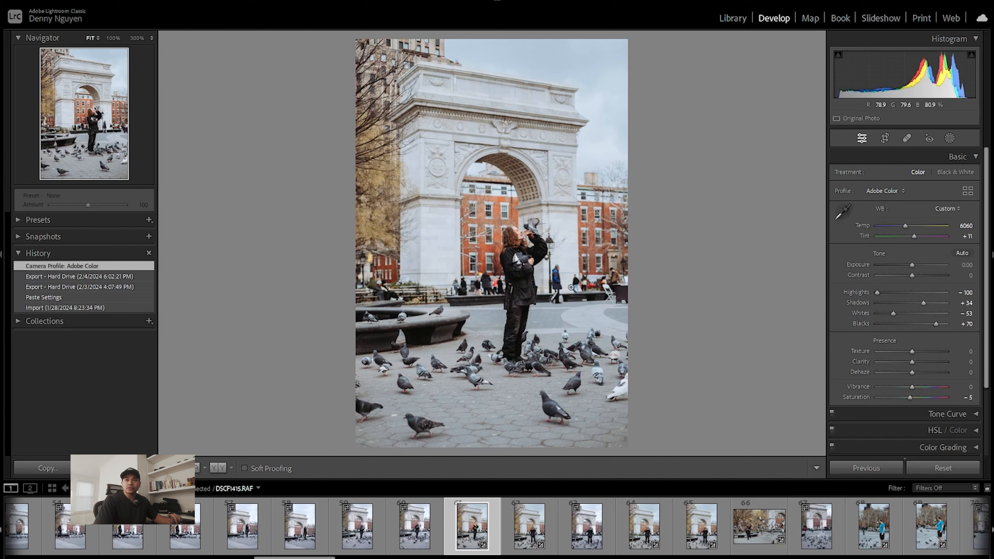
- Open the Profile Browser for the raw photo DSCF1415.RAF, collapse the Adobe Raw group to view Camera Matching profiles, and close the browser
{"action": "left_click", "coordinate": [968, 192]}
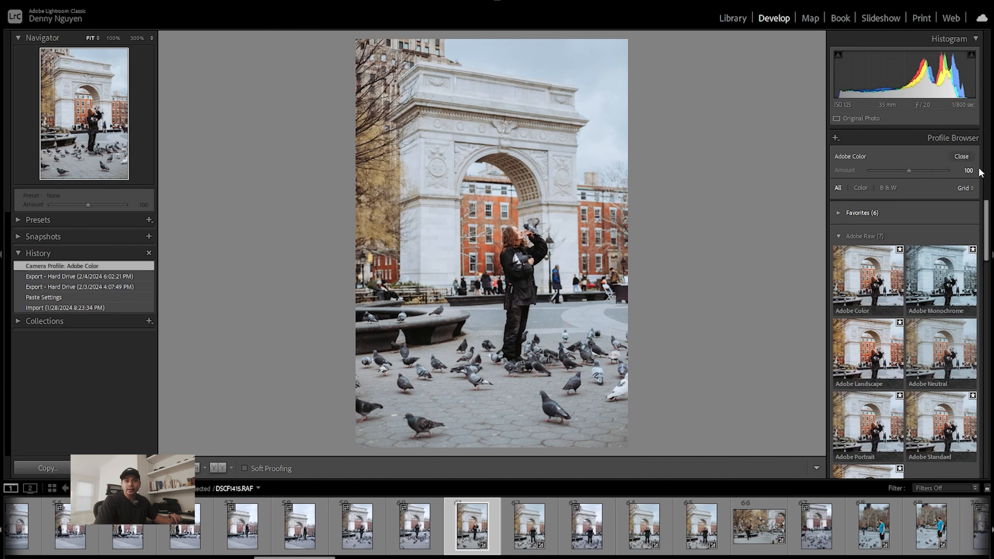
{"action": "left_click", "coordinate": [838, 236]}
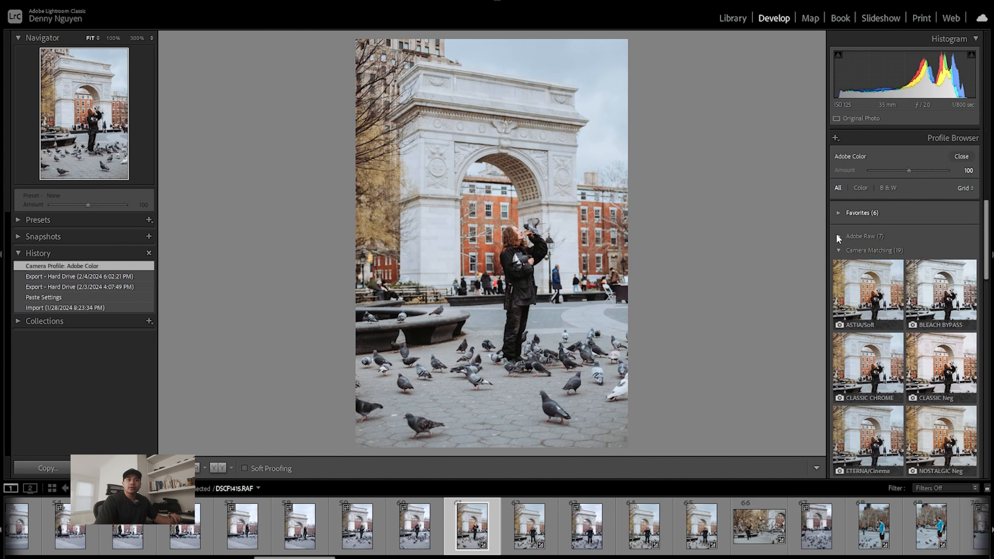
{"action": "left_click", "coordinate": [962, 156]}
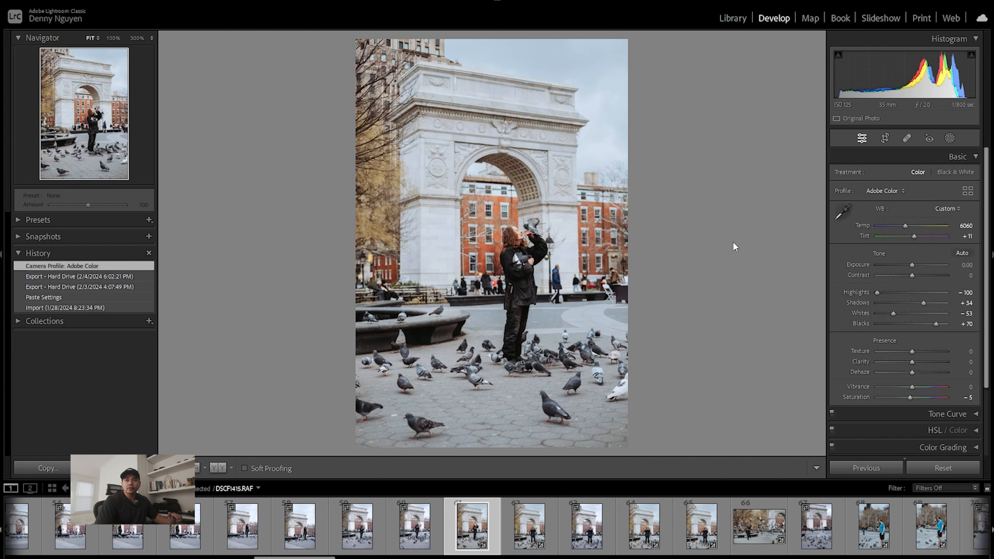
- Browse the Camera Matching profiles for the pigeon photo and preview Camera ASTIA/Soft and Camera ETERNA/Cinema without applying them
{"action": "left_click", "coordinate": [968, 191]}
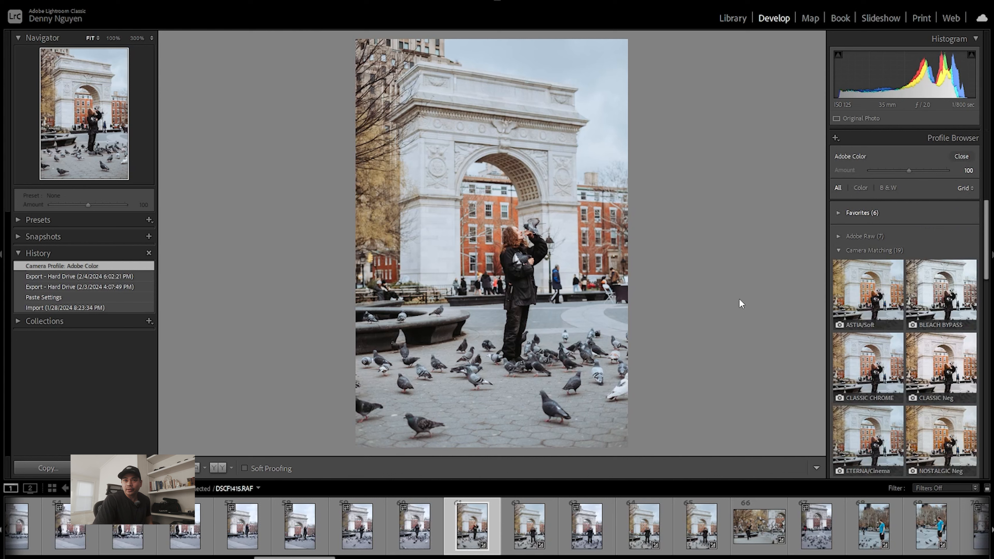
{"action": "scroll", "coordinate": [877, 292], "scroll_direction": "down", "scroll_amount": 2}
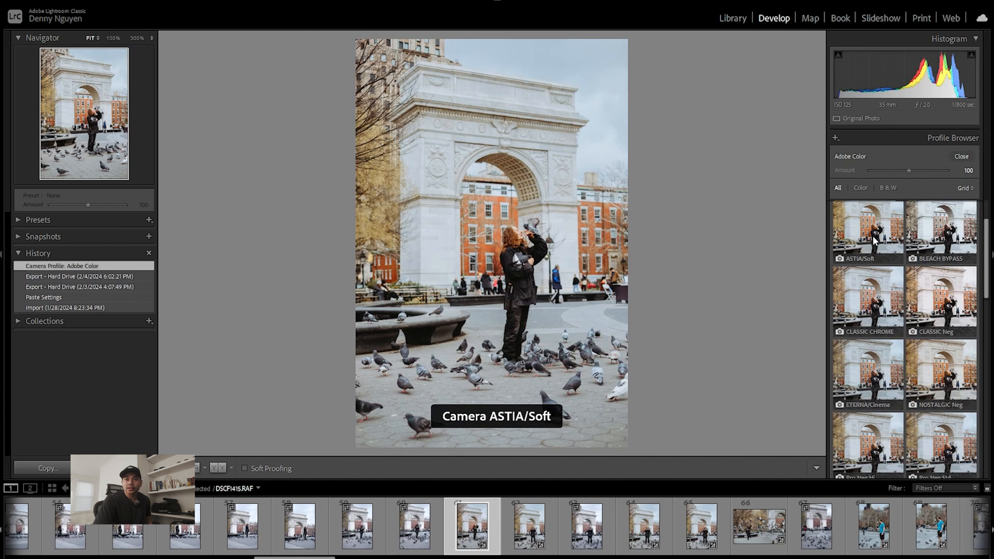
{"action": "scroll", "coordinate": [873, 236], "scroll_direction": "down", "scroll_amount": 2}
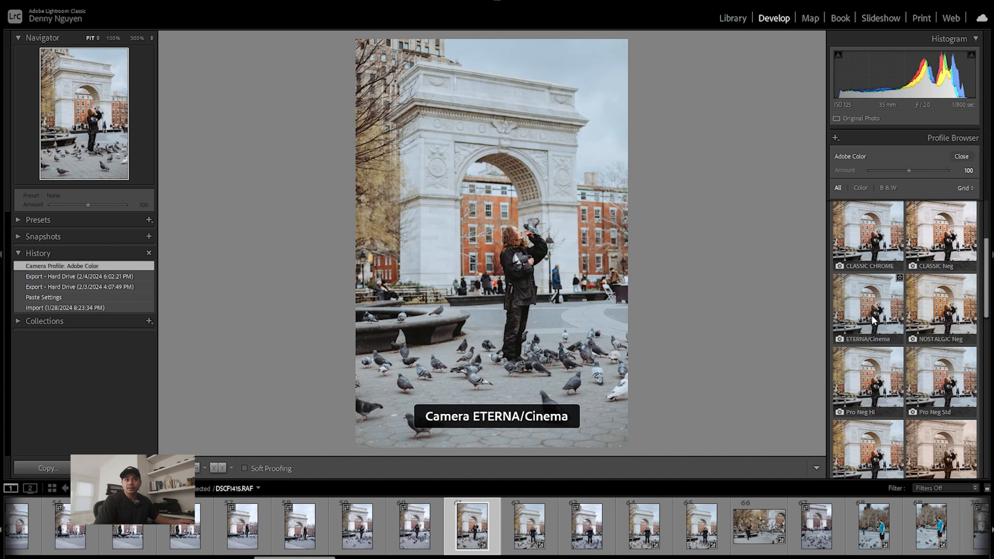
{"action": "scroll", "coordinate": [877, 325], "scroll_direction": "up", "scroll_amount": 2}
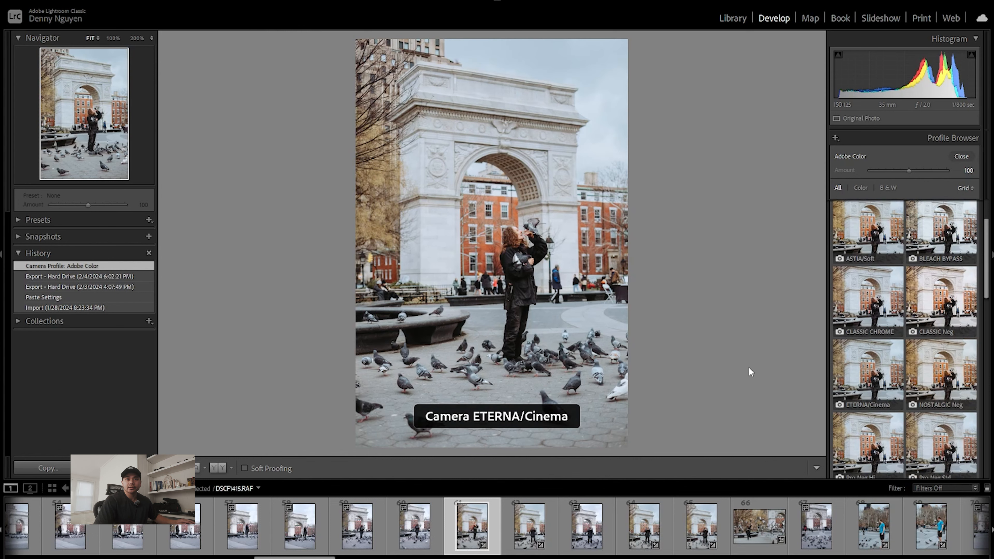